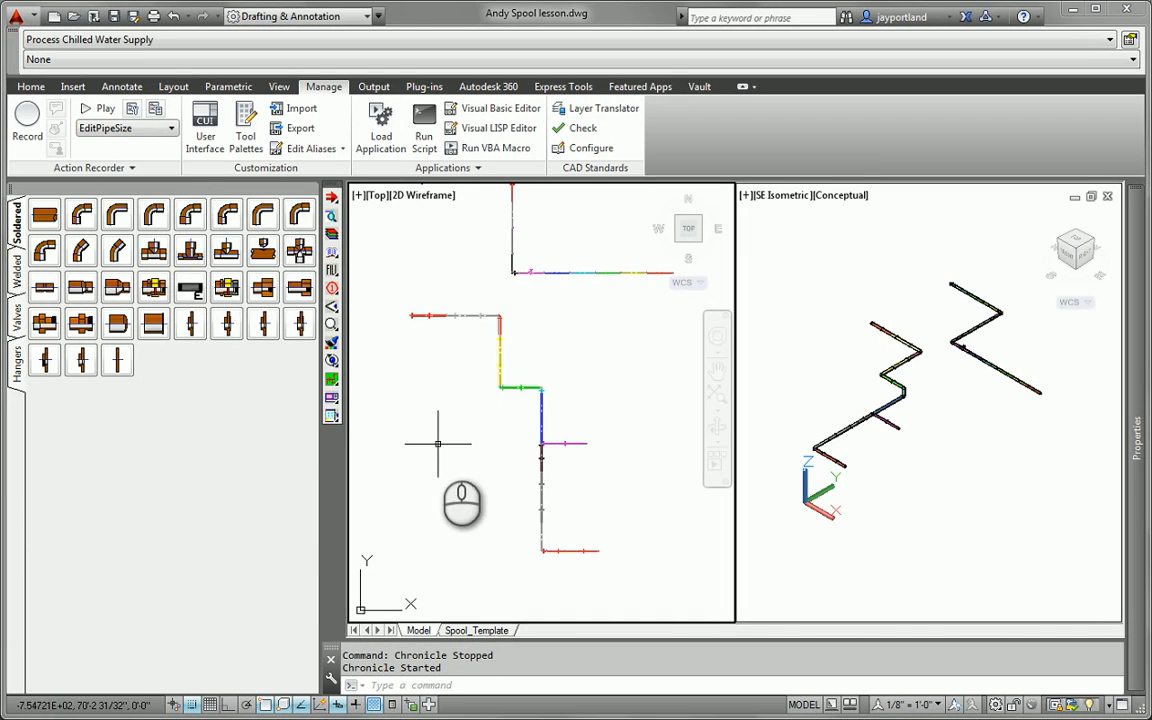
scroll(500, 373, up, 3)
scroll(507, 370, up, 3)
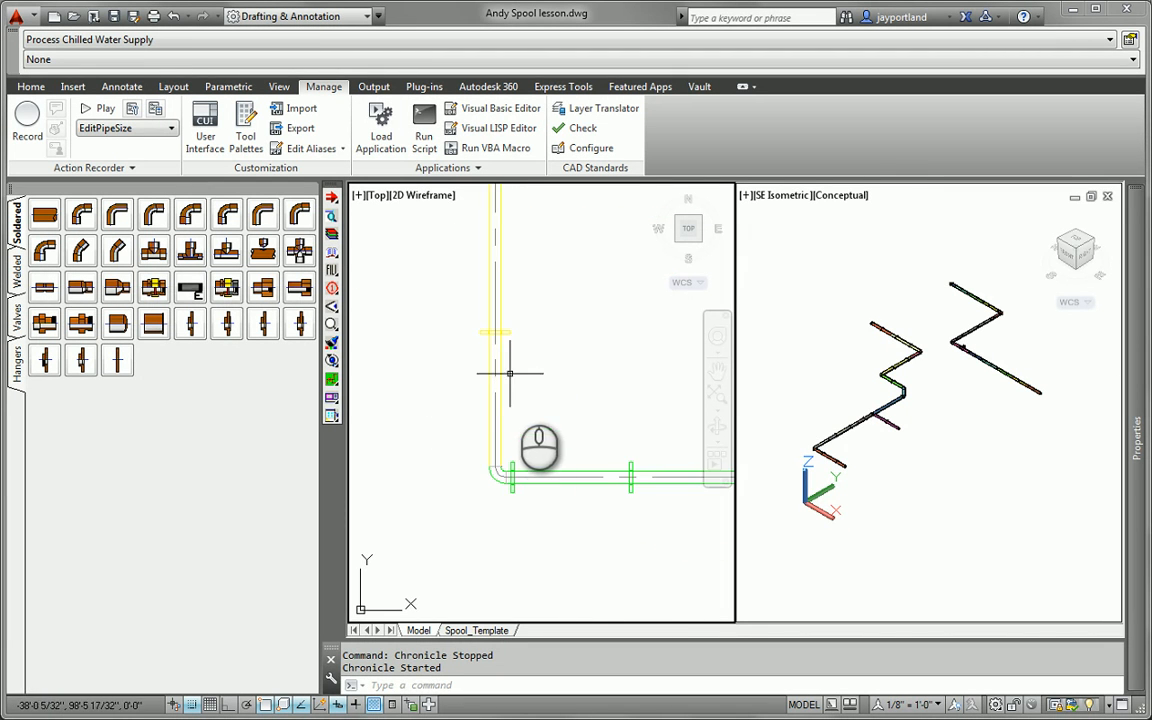
Step: Select the horizontal green pipe straight between the two bends in the top view
middle_drag(555, 440, 485, 396)
click(950, 442)
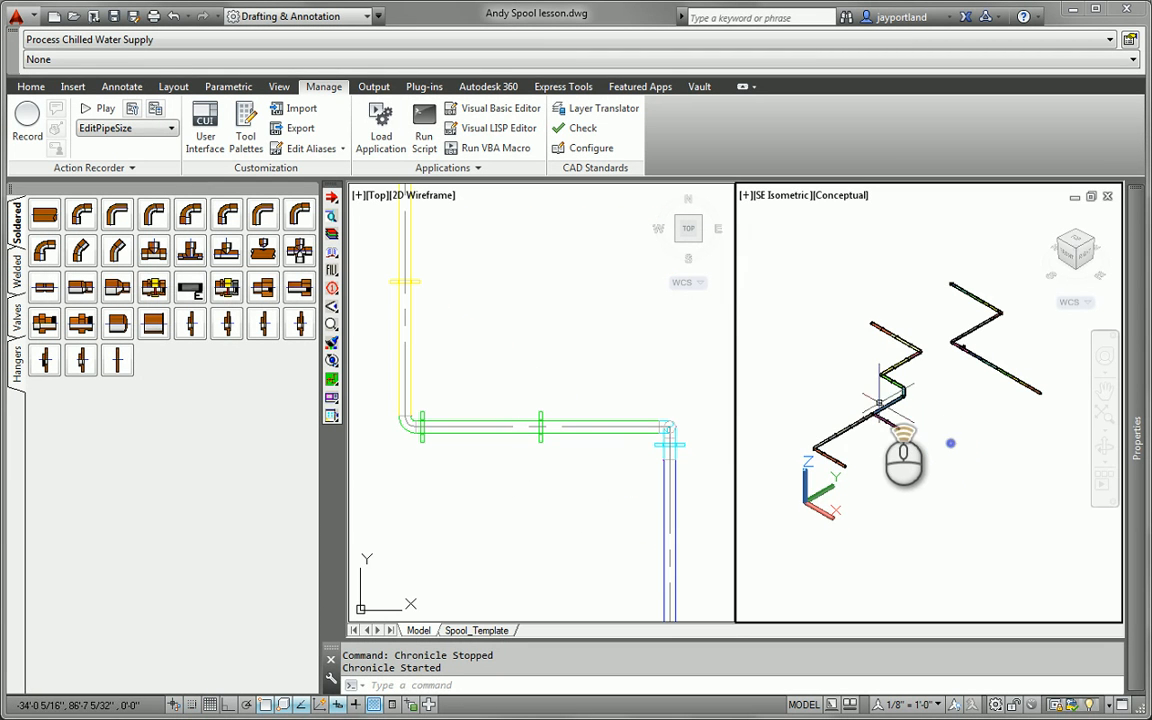
scroll(882, 400, up, 3)
scroll(898, 400, up, 2)
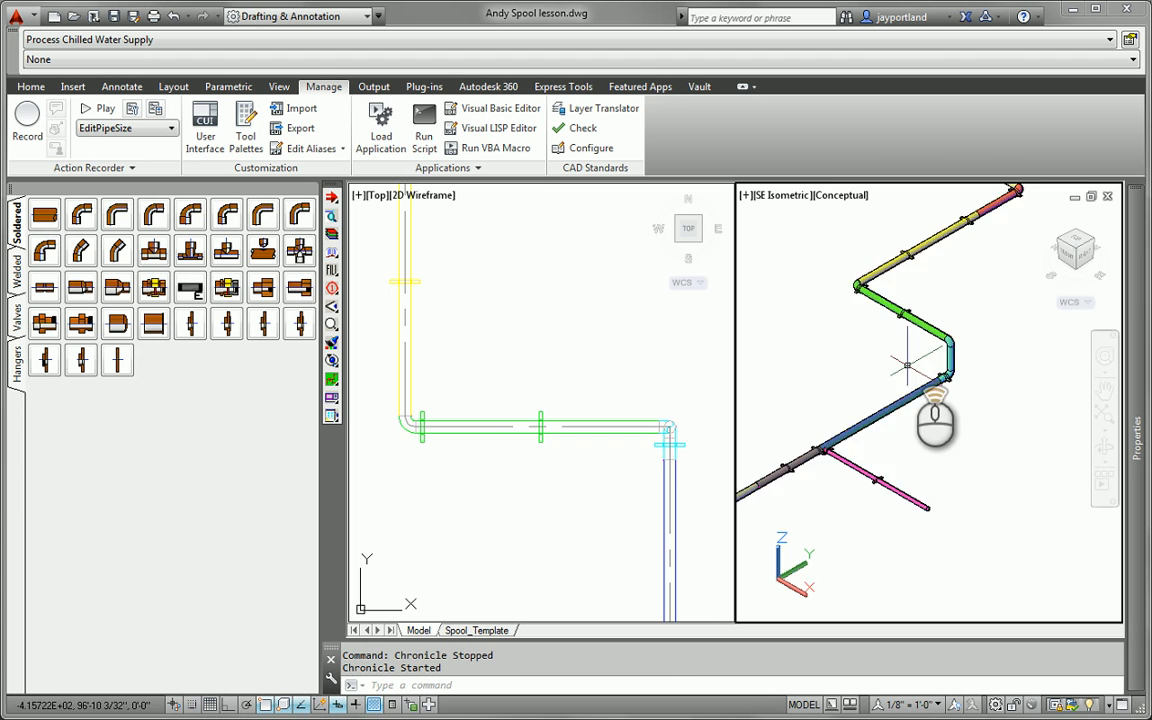
scroll(907, 366, up, 2)
scroll(920, 340, up, 2)
click(945, 295)
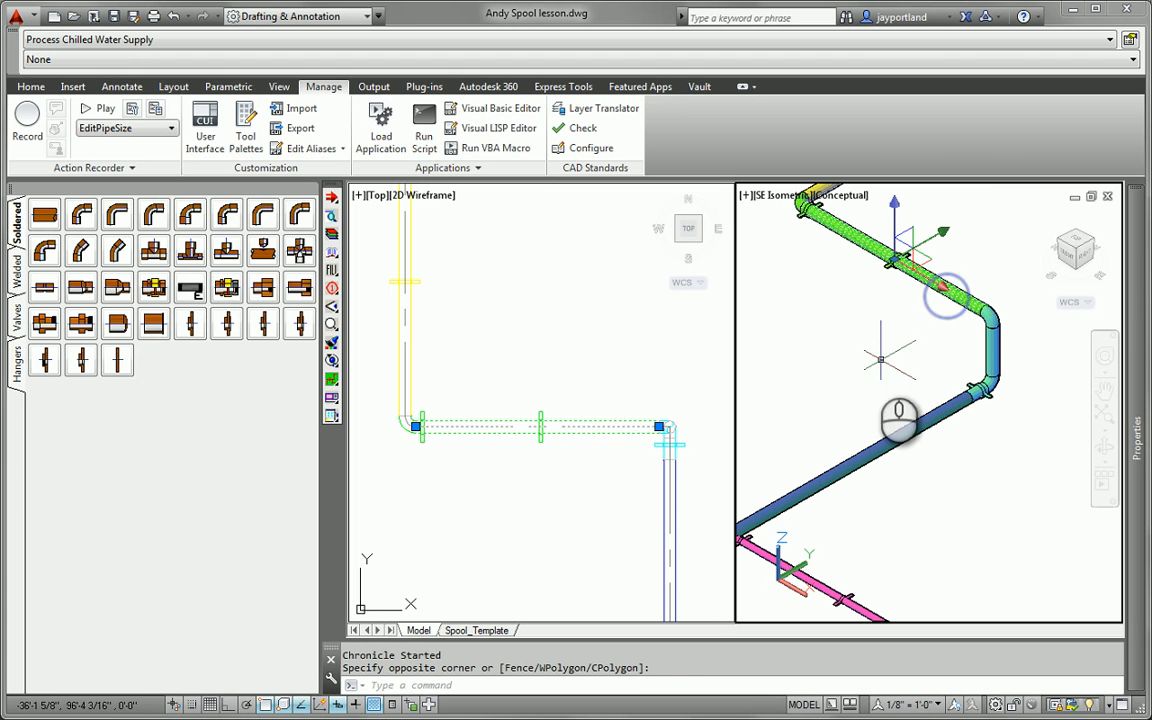
click(608, 373)
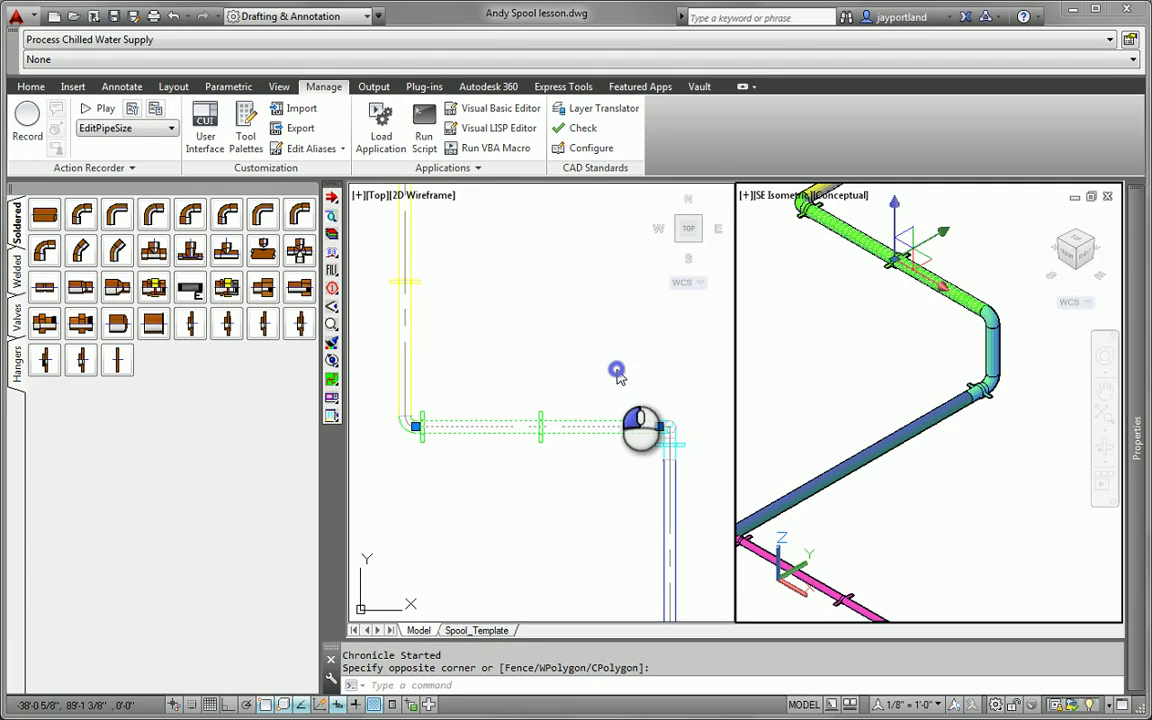
click(578, 420)
Step: Change the pipe straight's catalogue size from 8 to 6 in its properties and apply
double_click(578, 421)
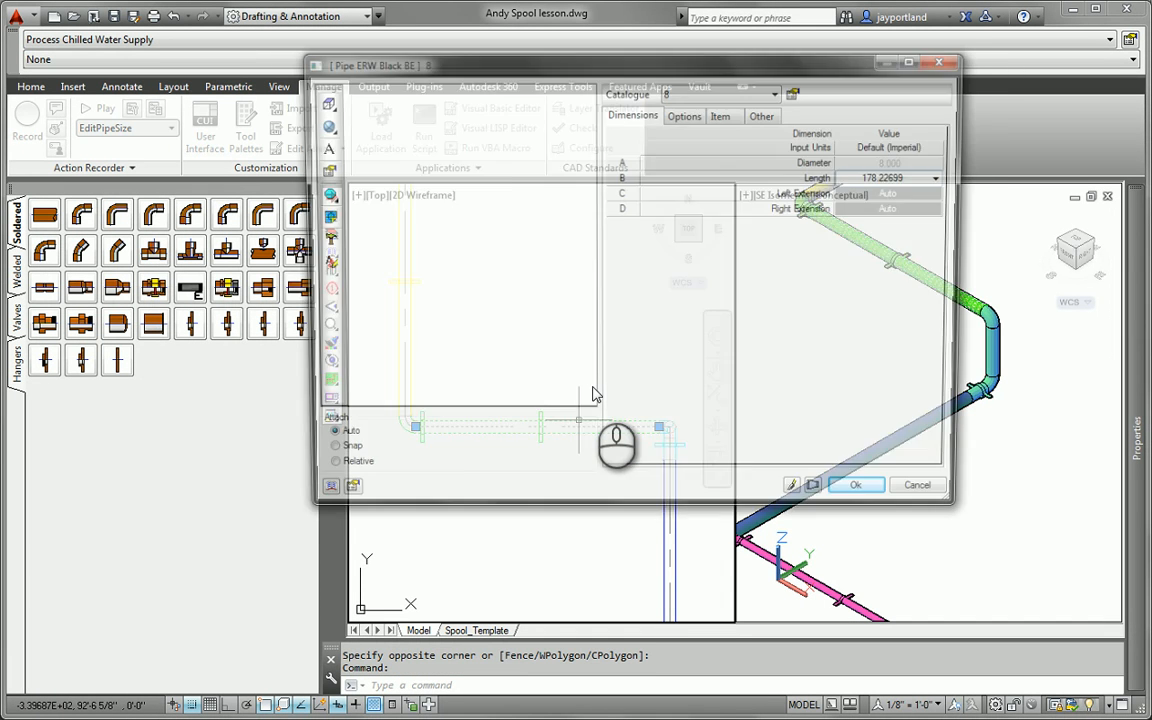
click(680, 91)
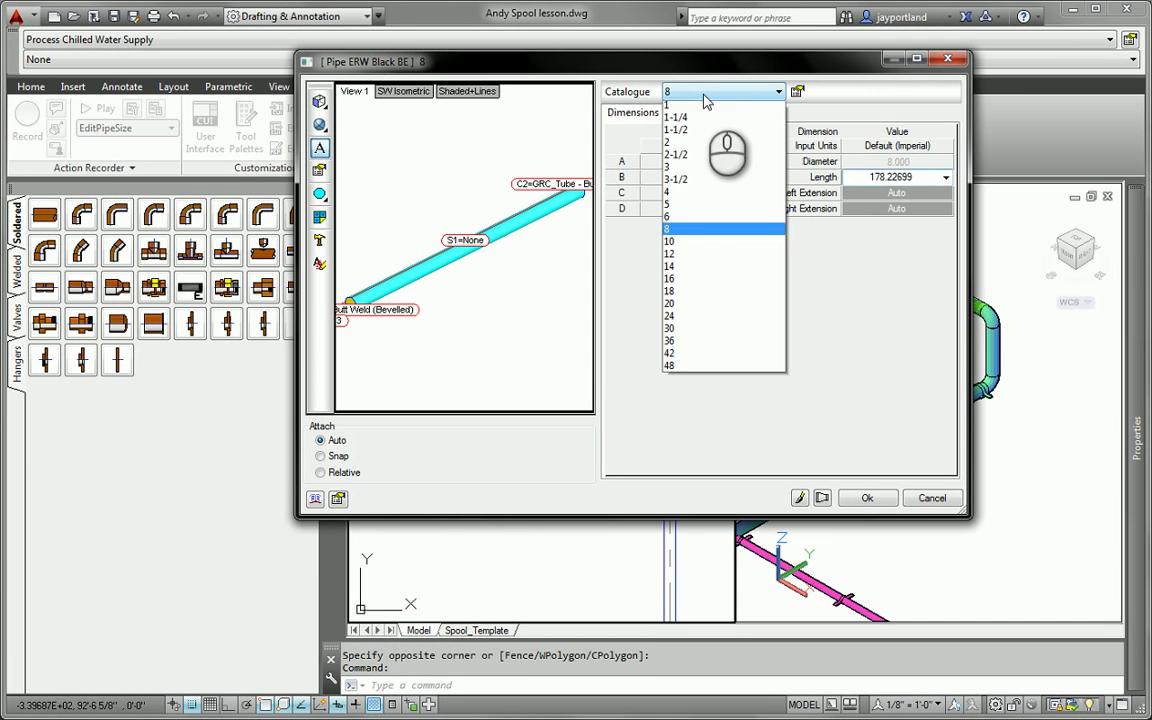
click(687, 232)
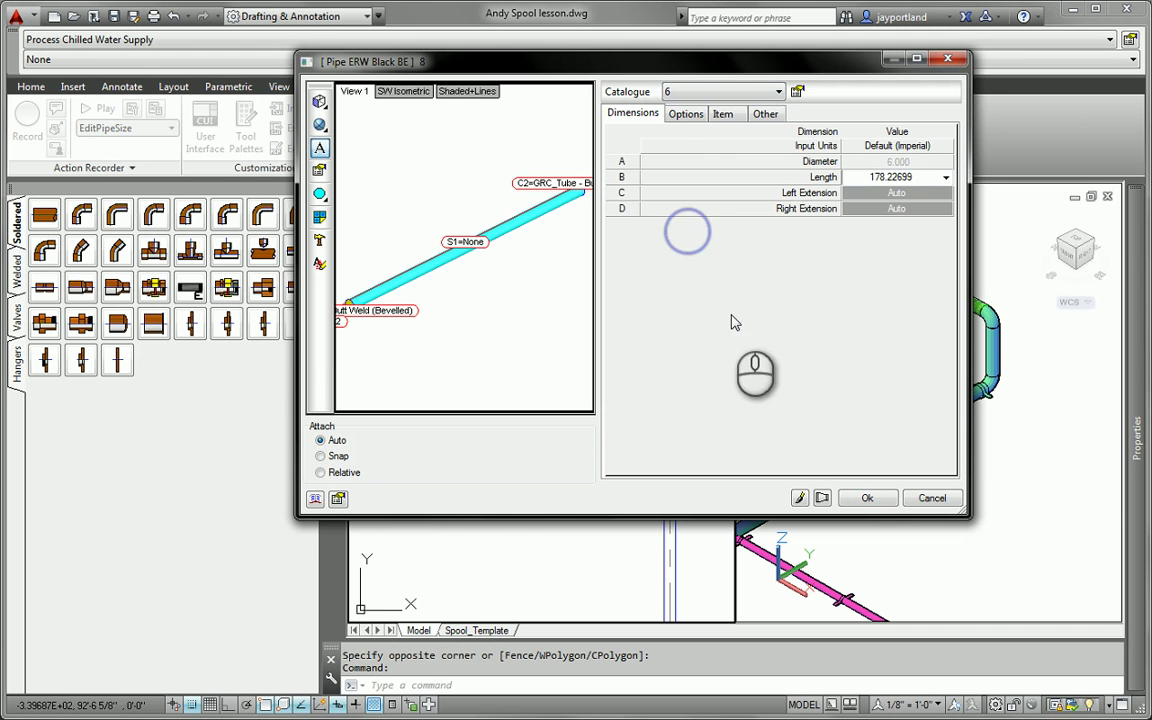
click(867, 498)
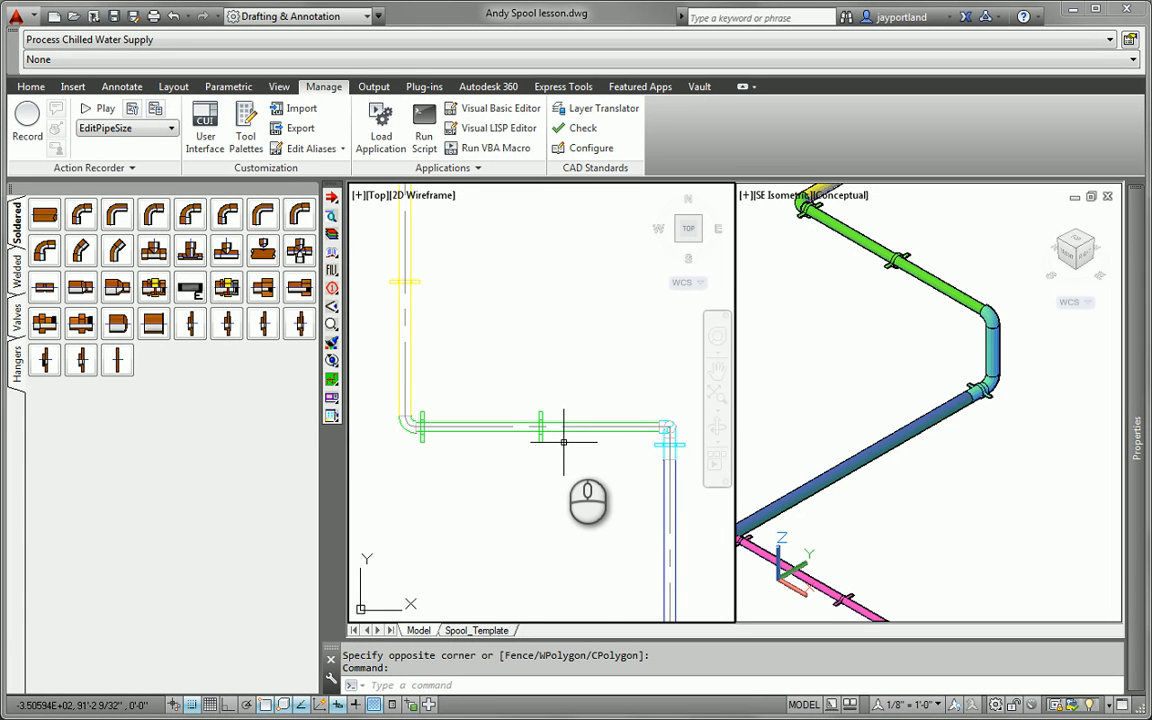
Step: Pan the top view to reveal more of the pipe run
middle_drag(475, 380, 614, 384)
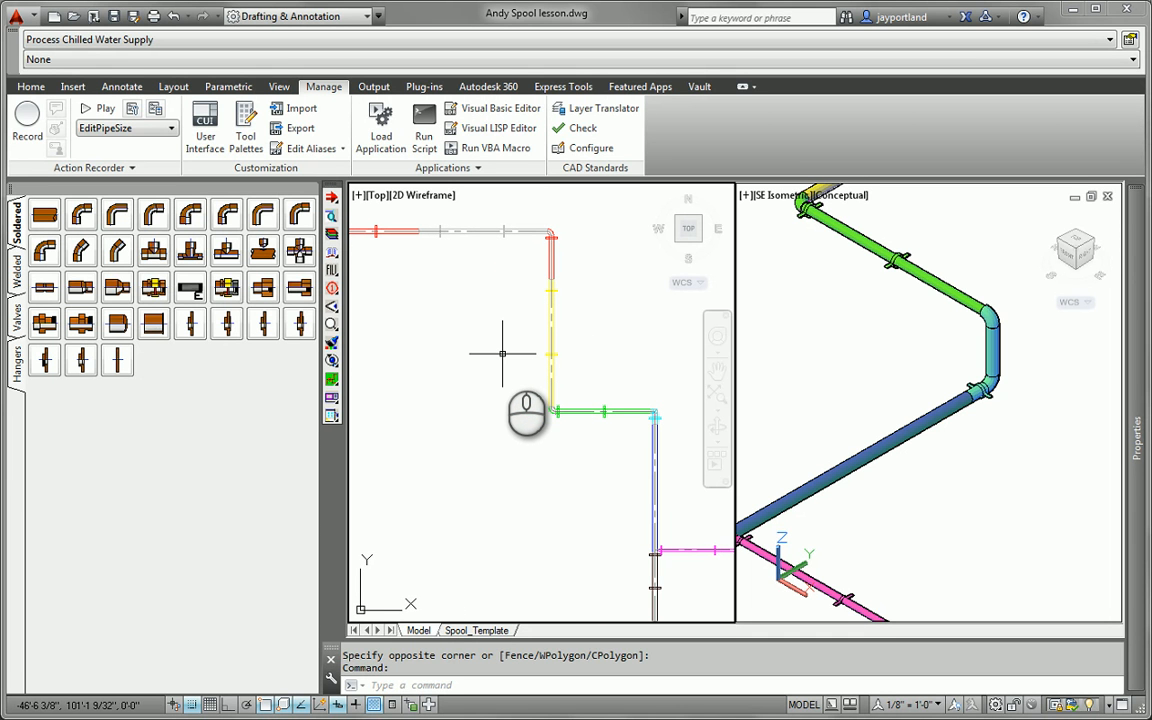
text(rev)
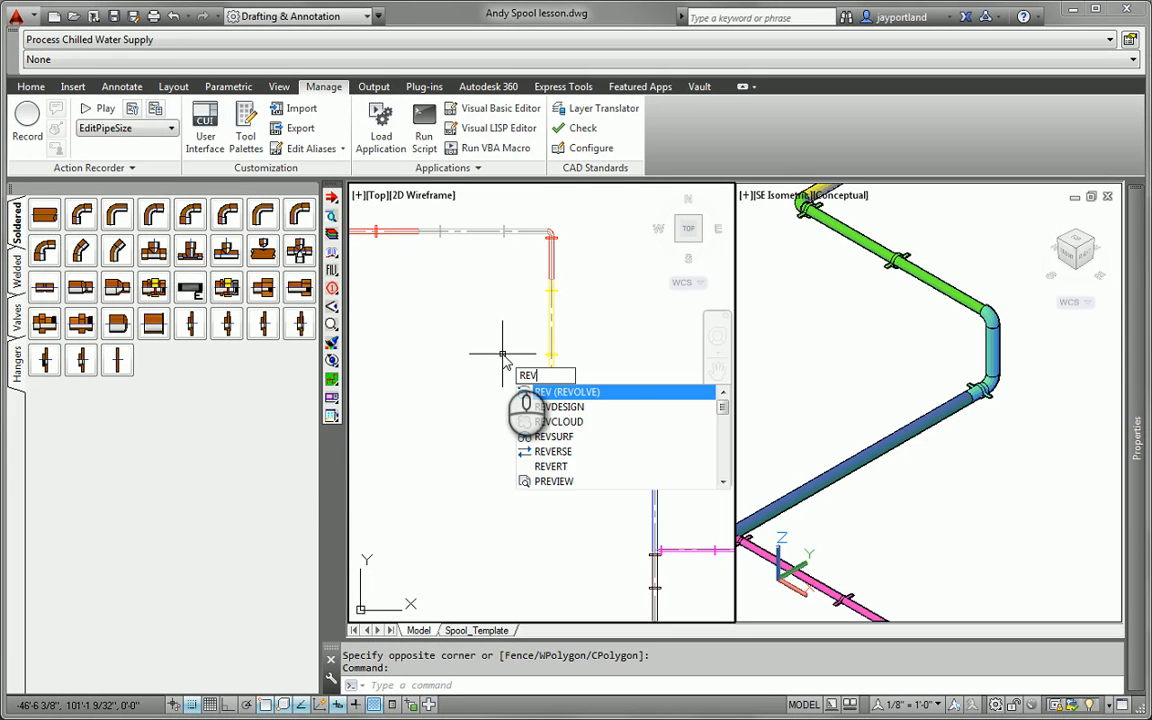
text(des)
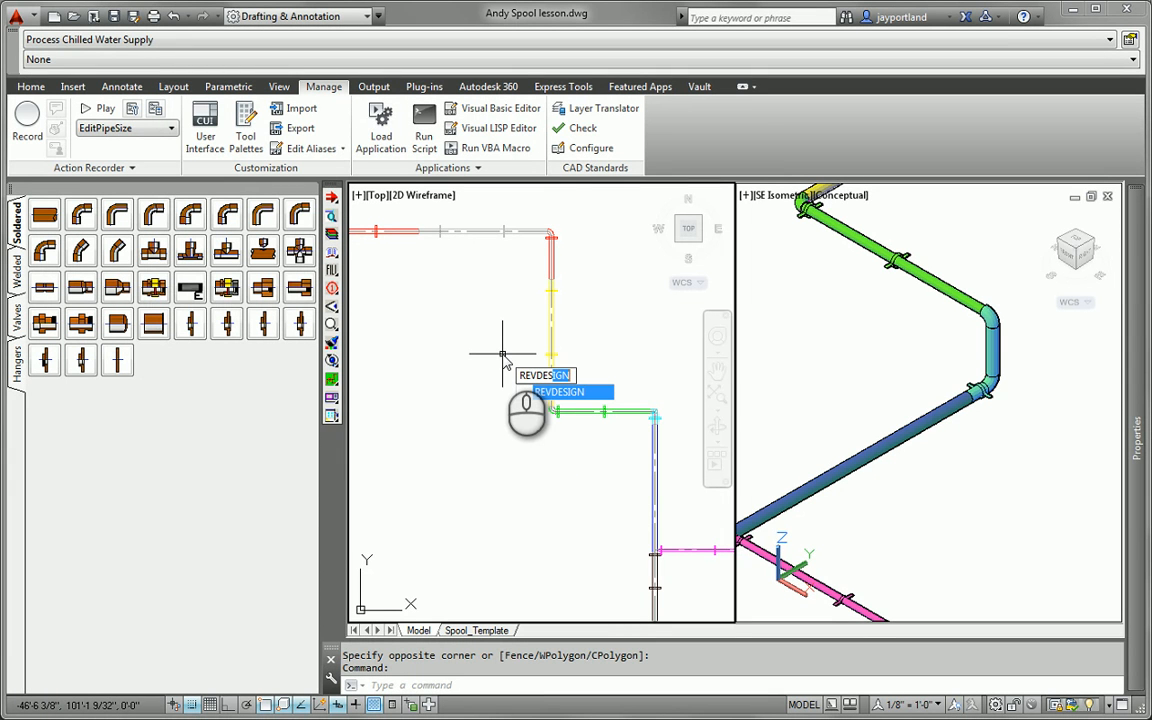
Step: Run REVDESIGN on a window selection of all 45 pipe run objects
key(Return)
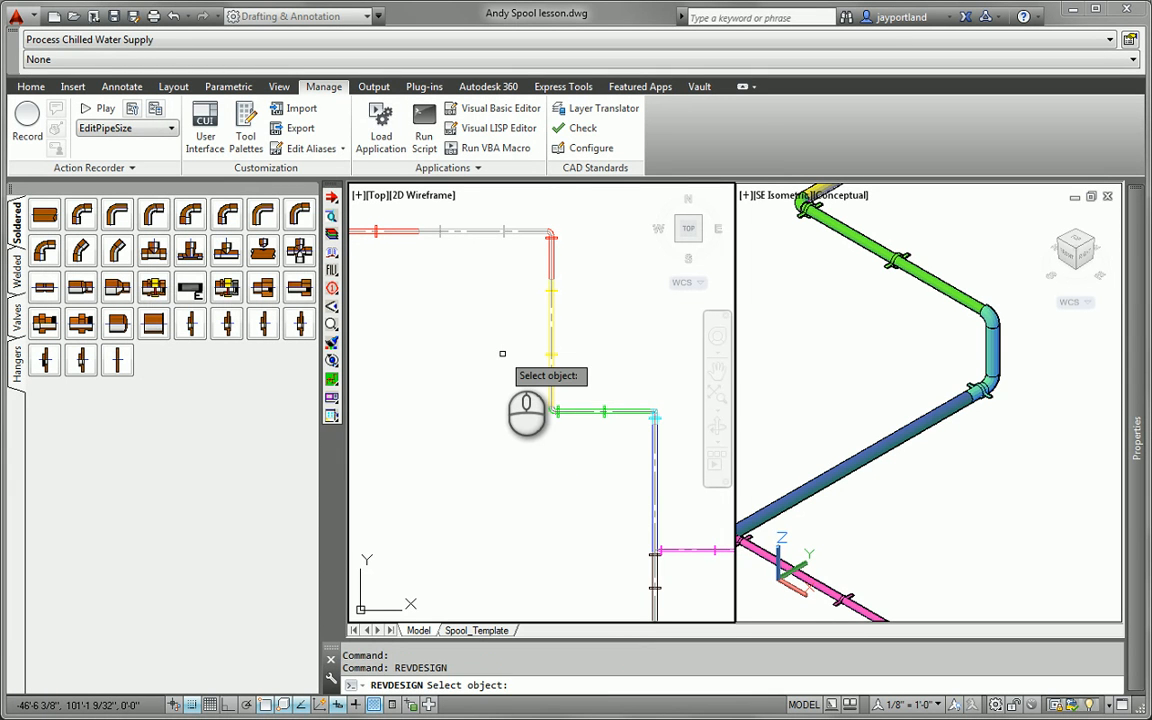
scroll(502, 353, down, 2)
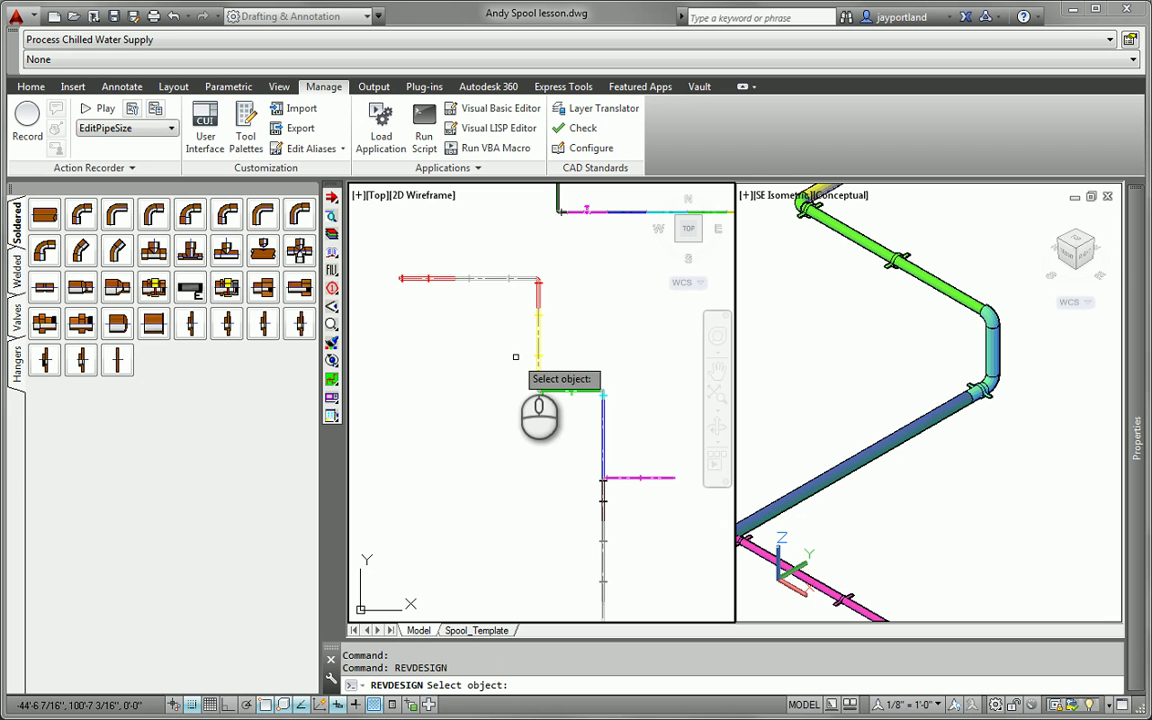
click(387, 263)
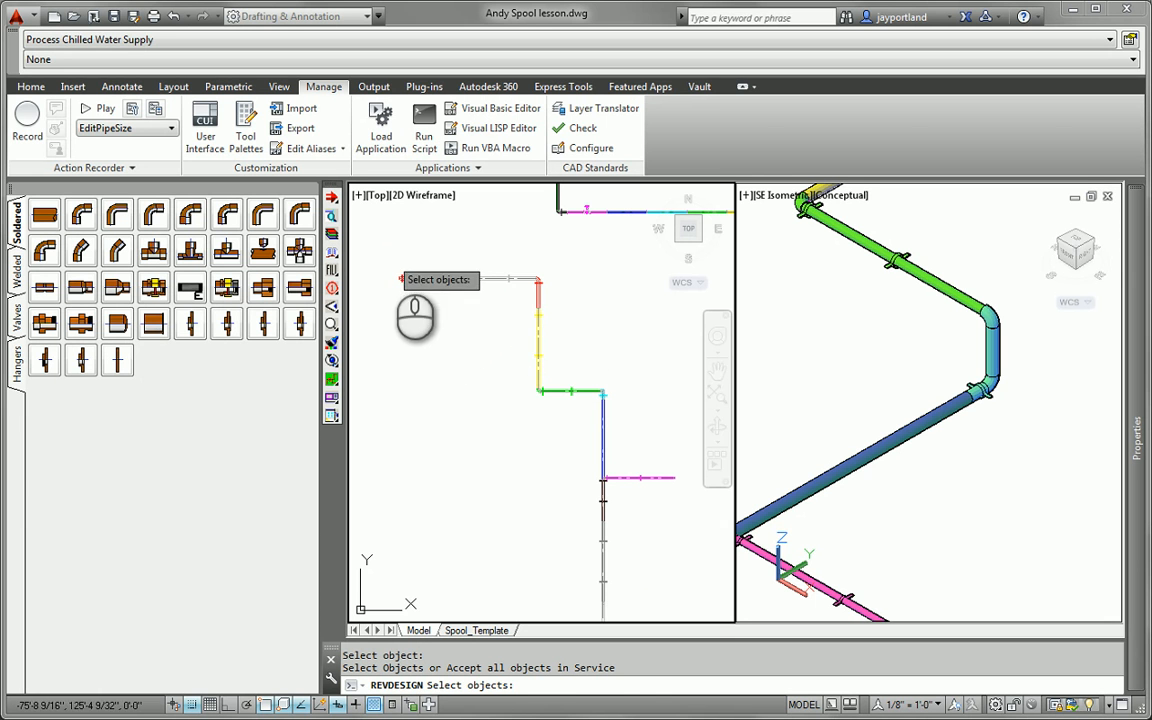
click(391, 258)
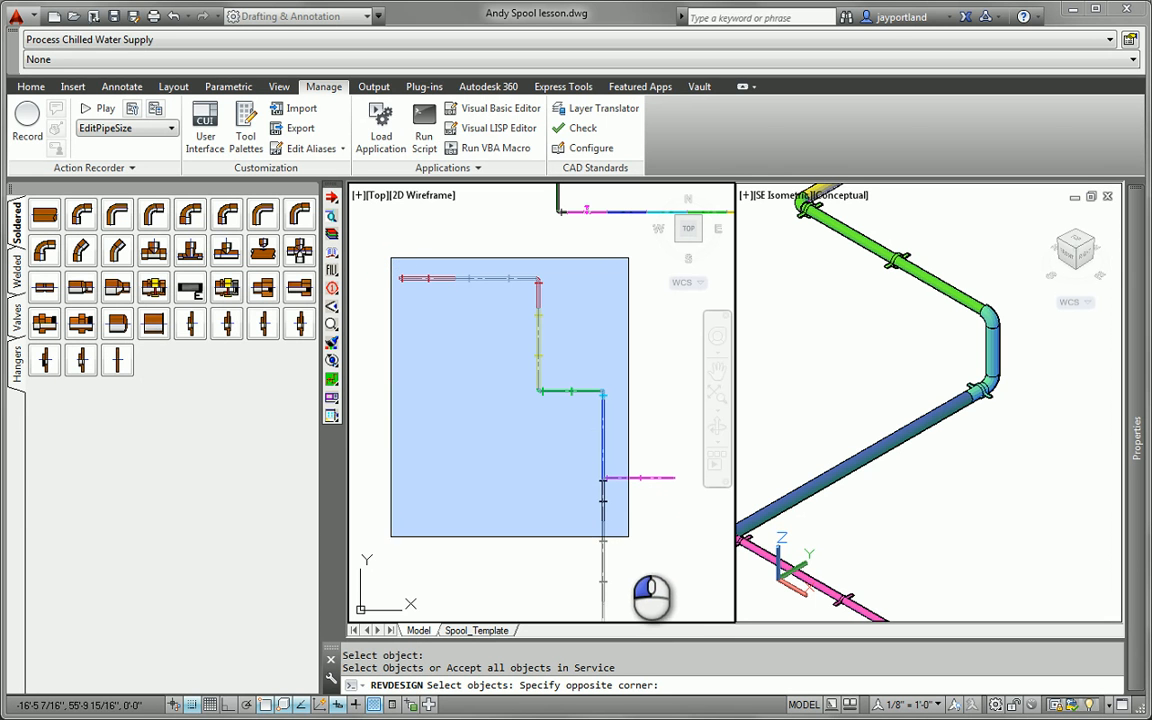
click(607, 600)
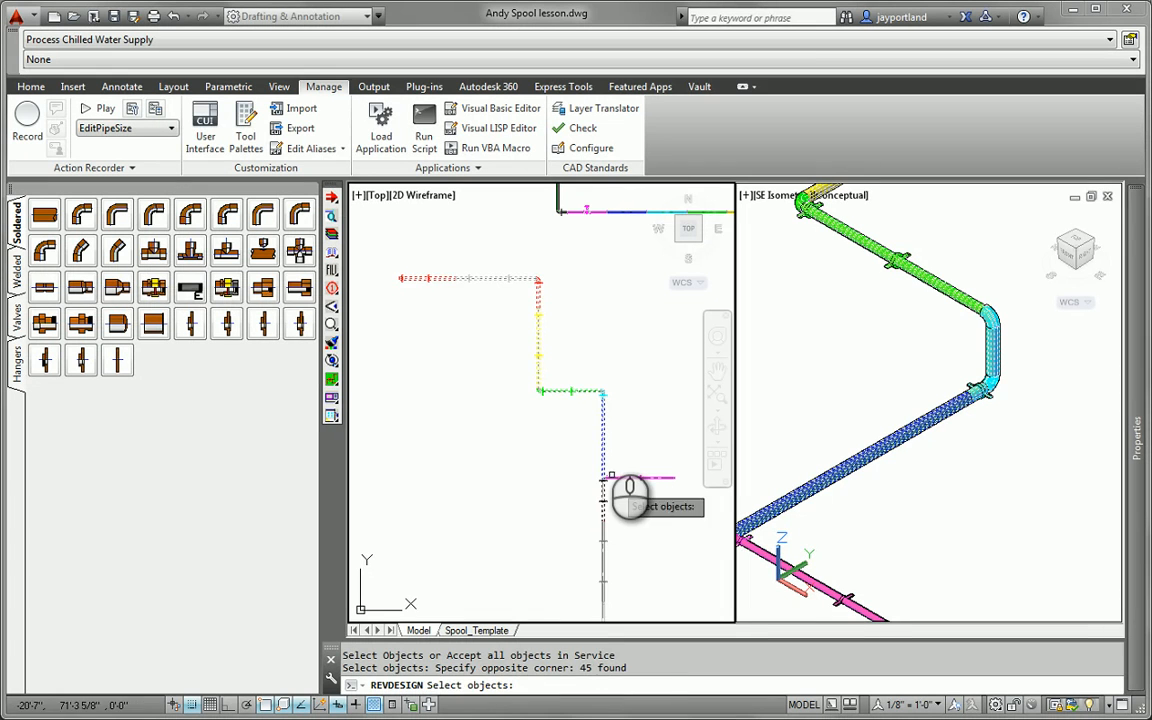
right_click(604, 415)
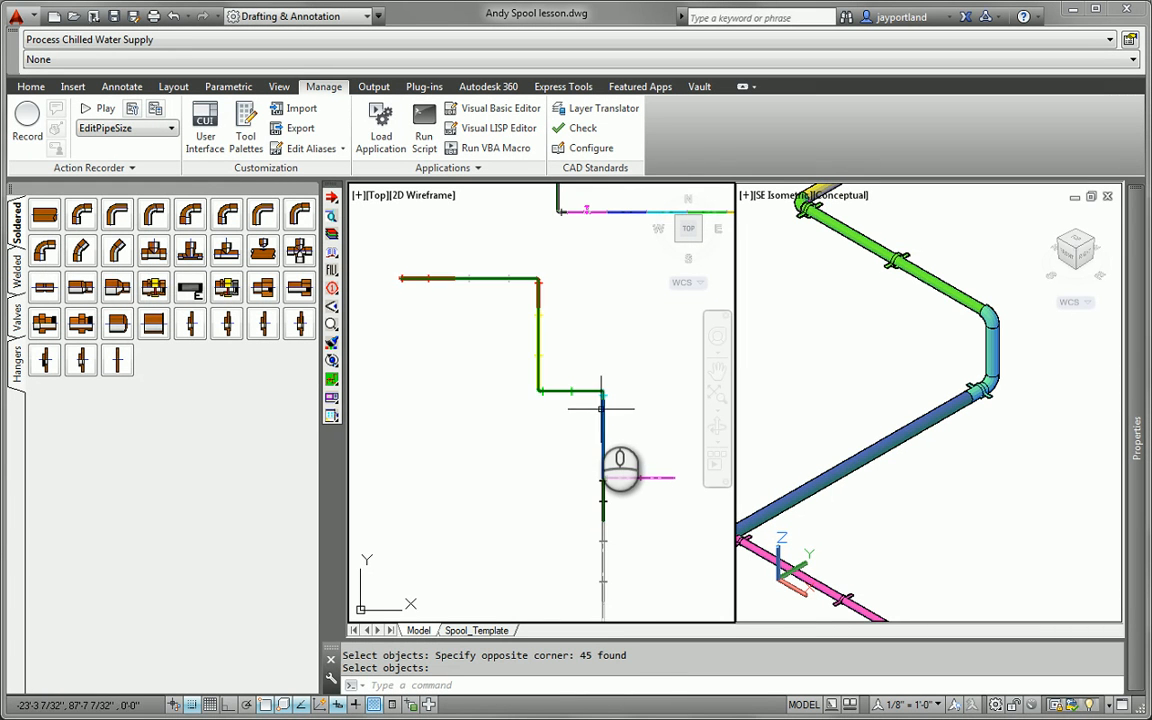
scroll(590, 400, up, 2)
scroll(584, 395, up, 2)
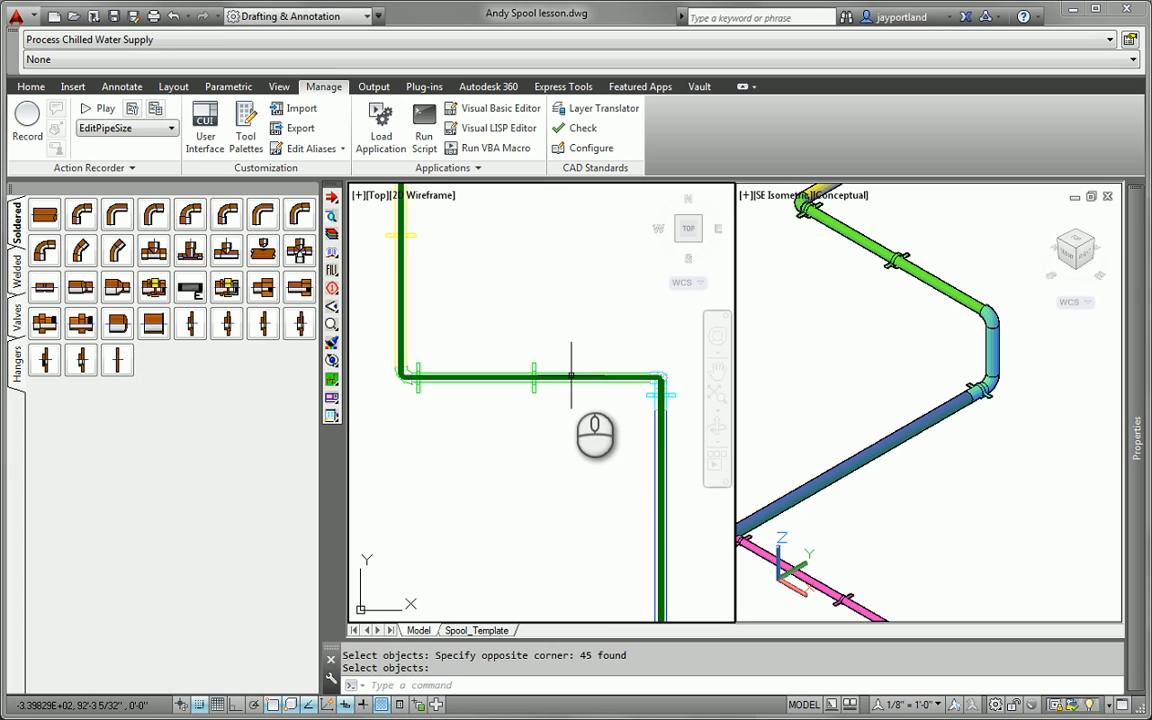
Step: Attempt to load the design line into the Line Editor, which comes up empty, and close it
click(571, 376)
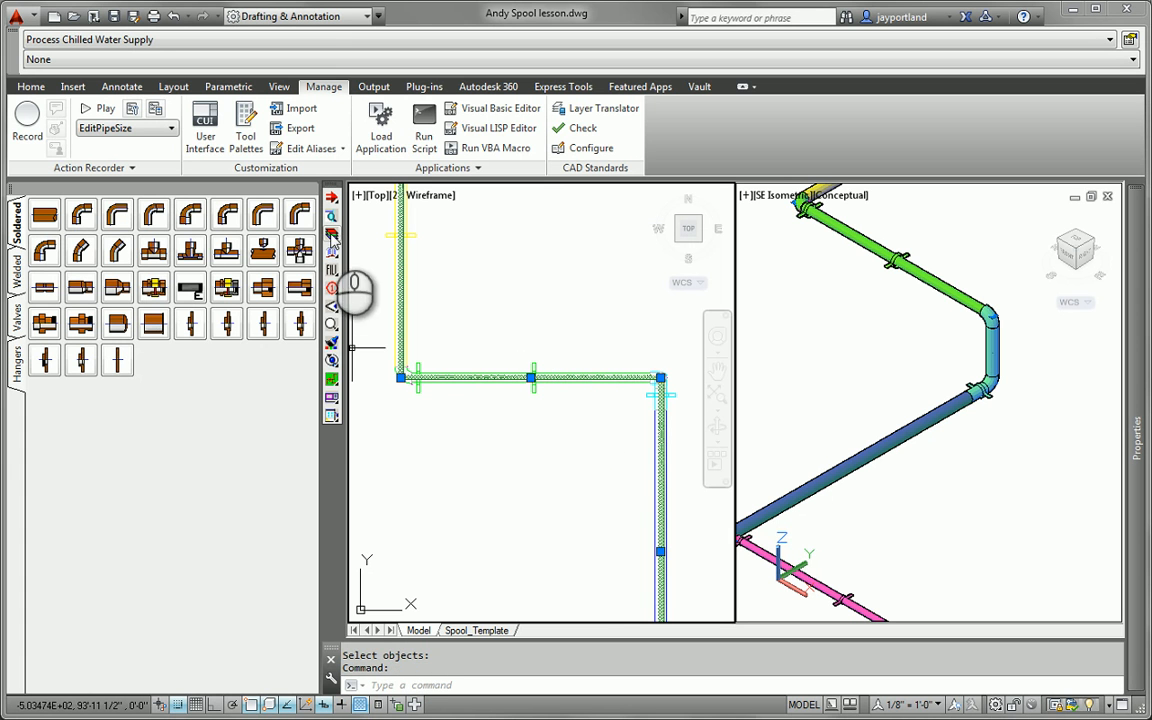
click(332, 379)
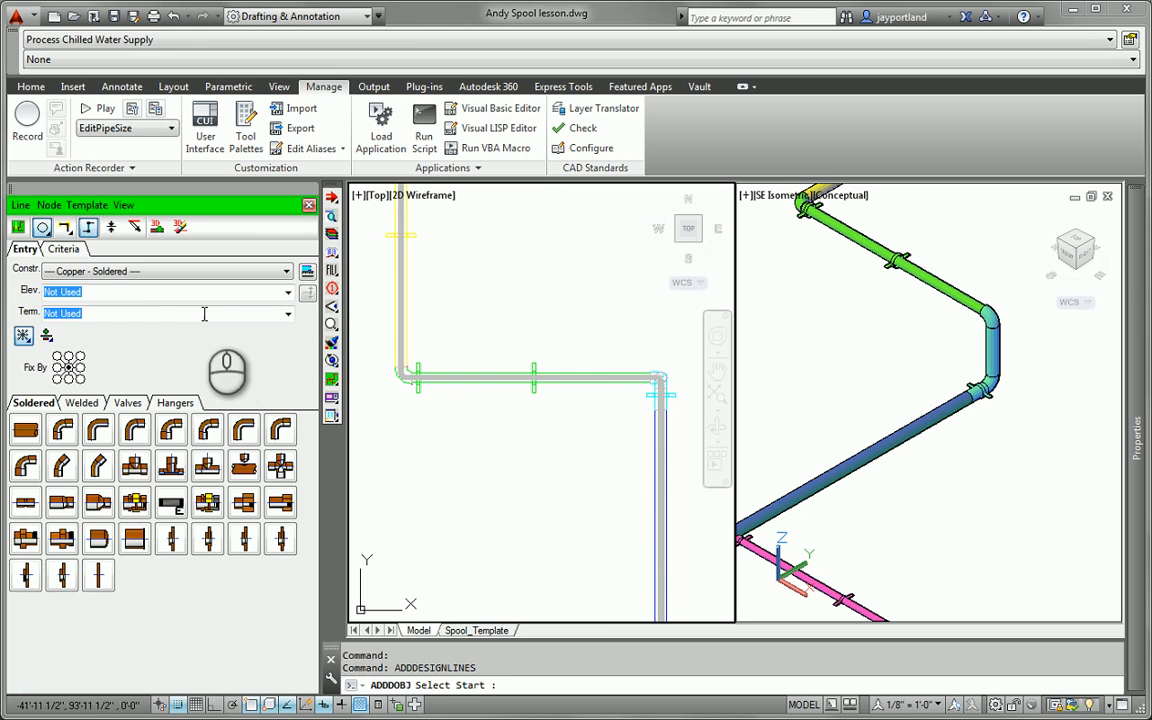
click(21, 206)
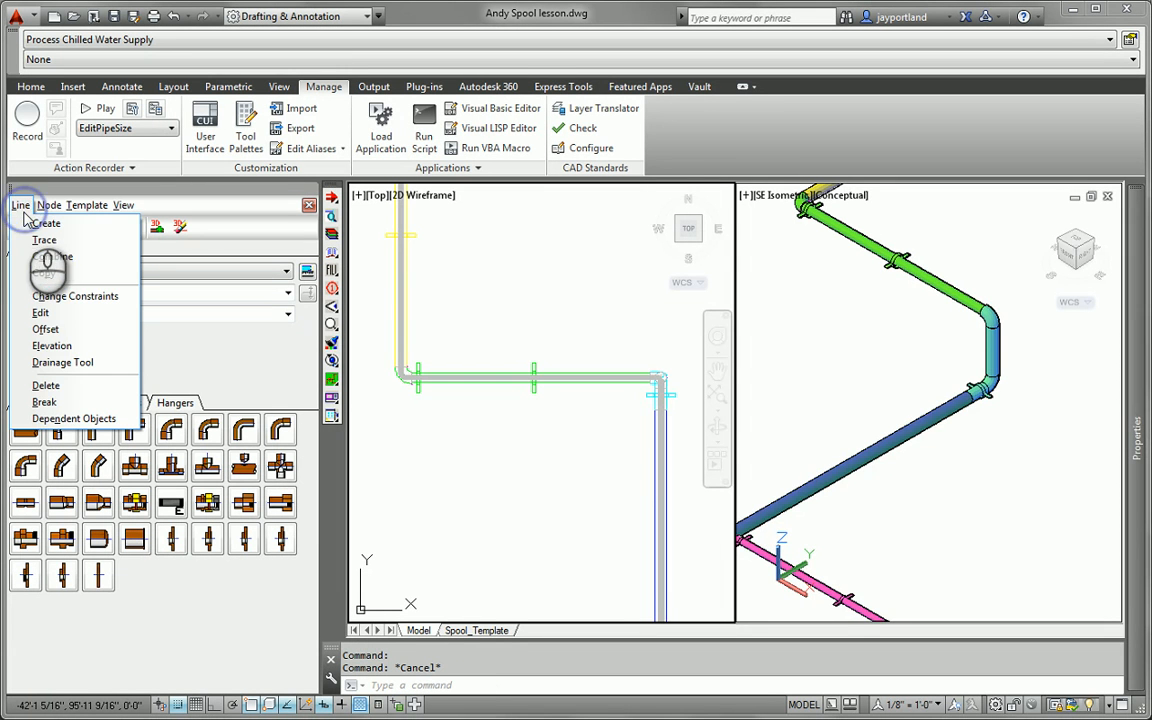
click(42, 312)
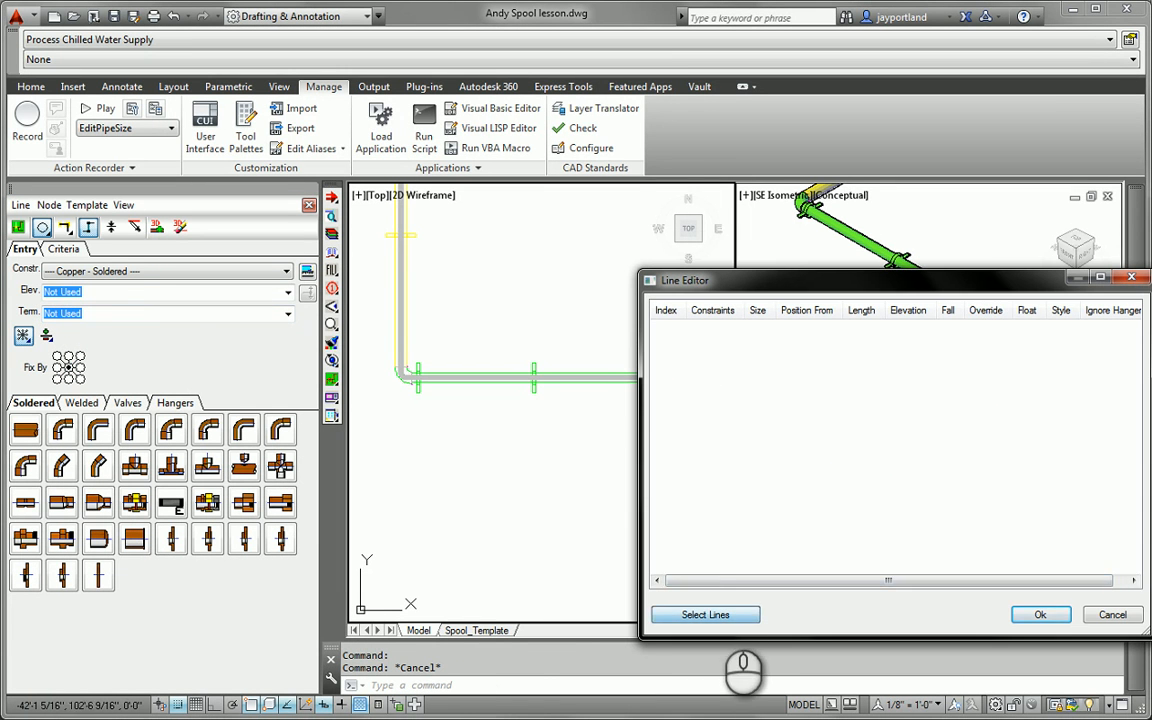
click(710, 614)
click(546, 374)
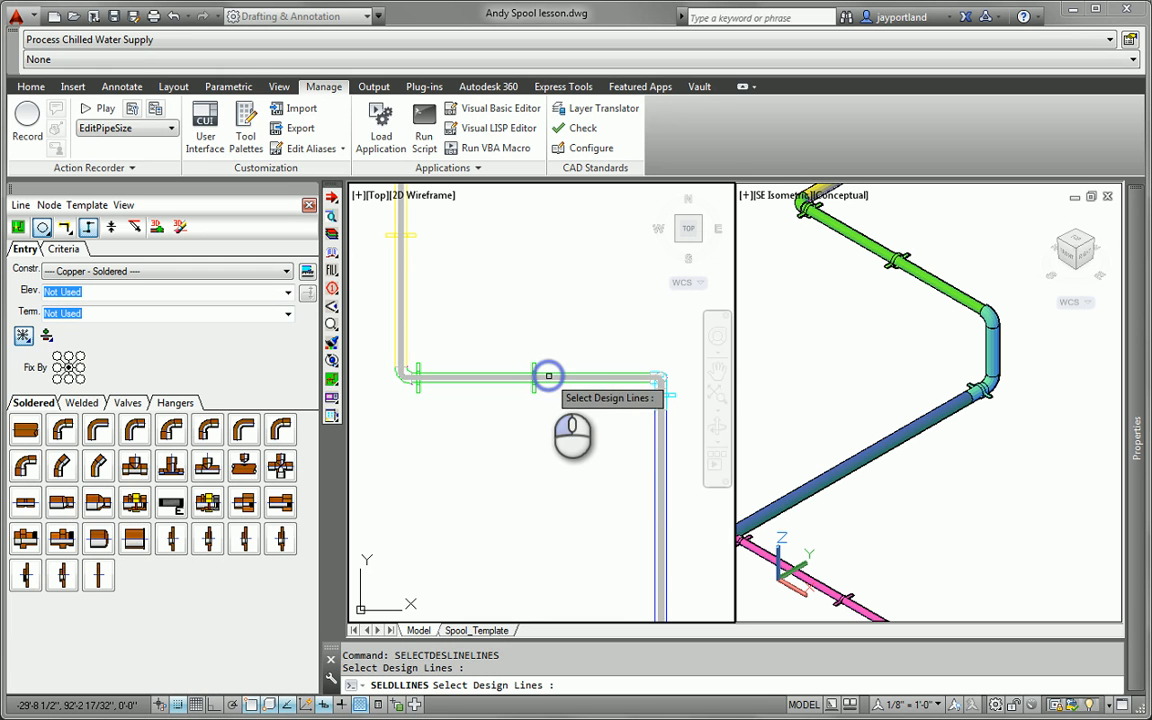
click(556, 382)
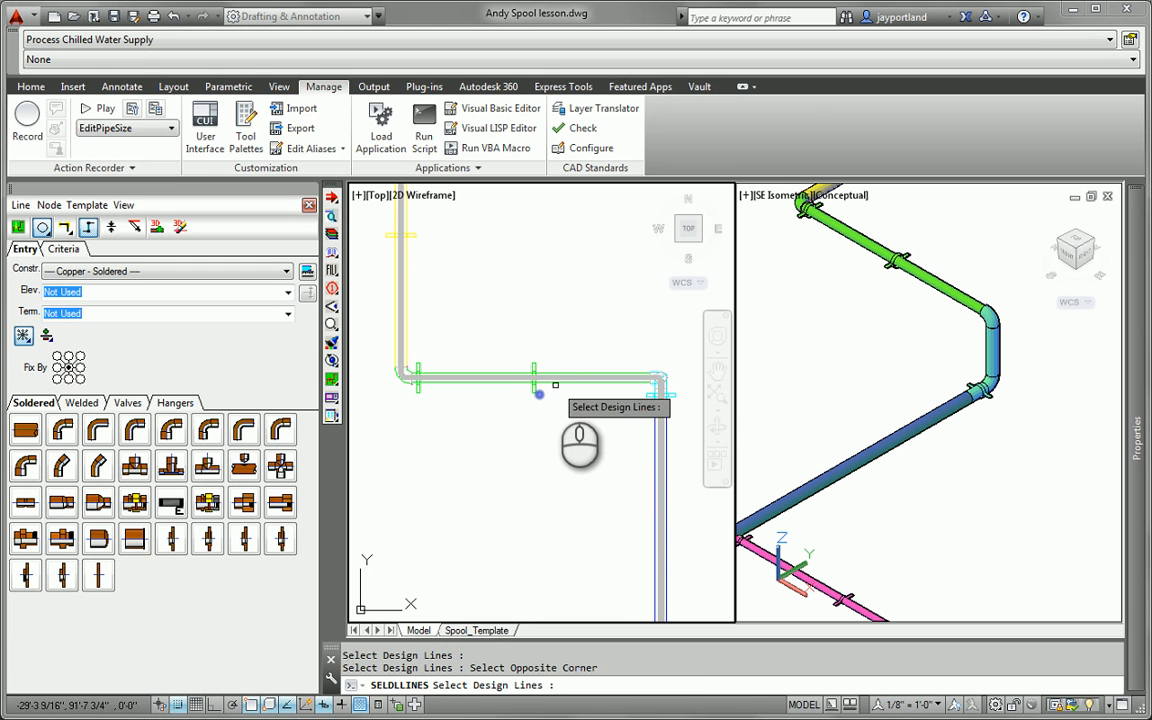
scroll(558, 379, up, 2)
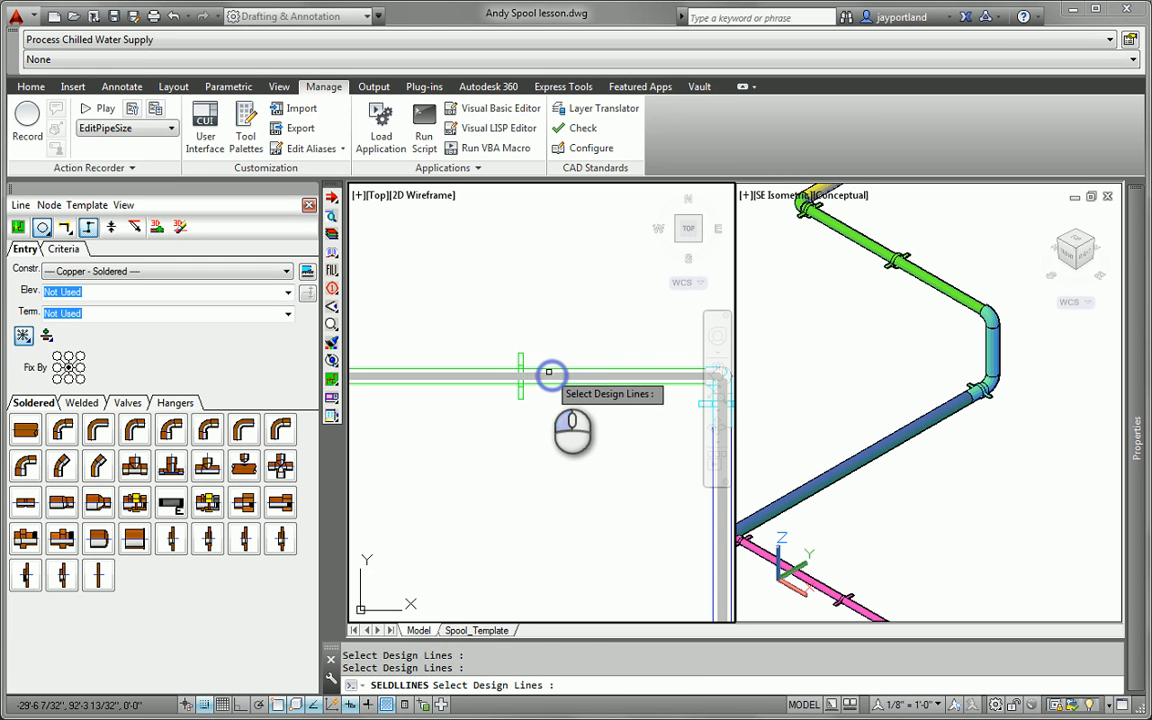
right_click(545, 385)
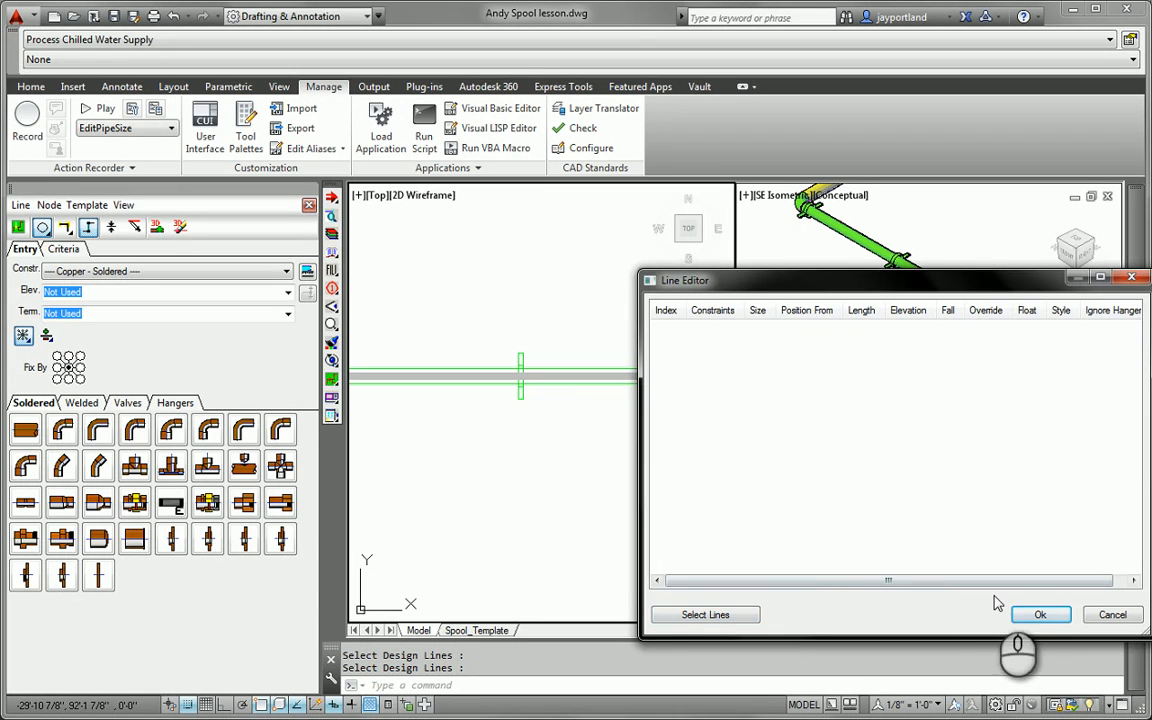
click(1030, 618)
Step: Trace the horizontal pipe run into a single design line via Line > Trace
click(560, 425)
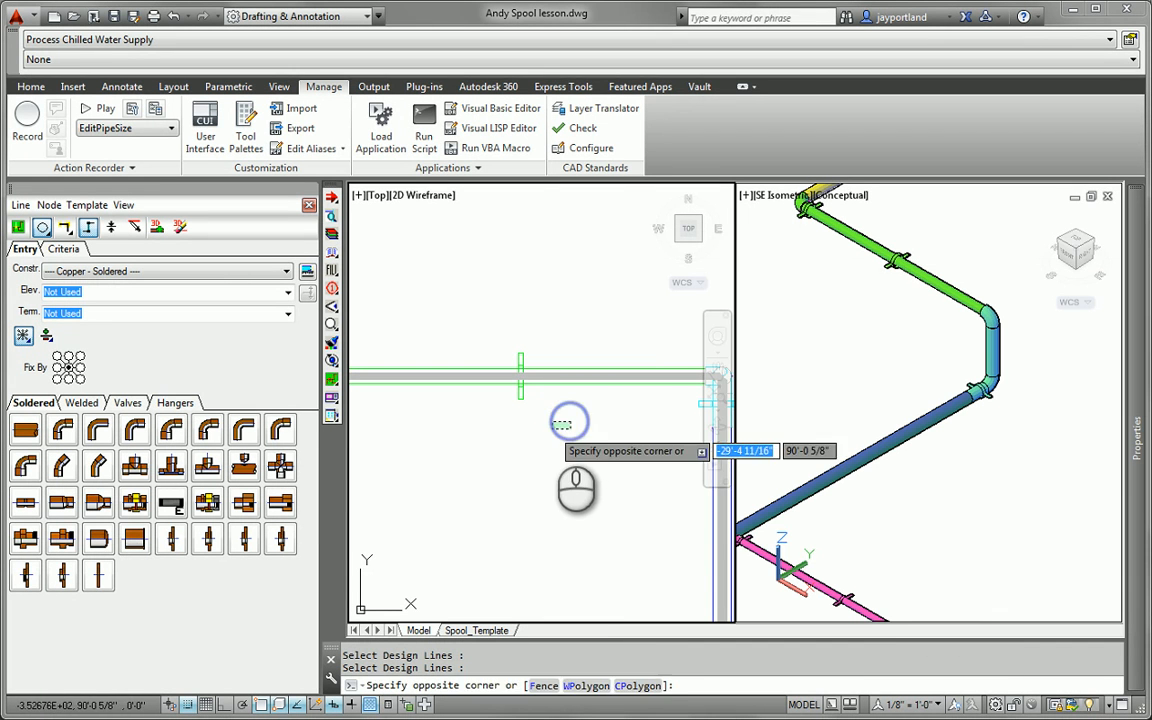
key(Escape)
key(Escape)
click(548, 375)
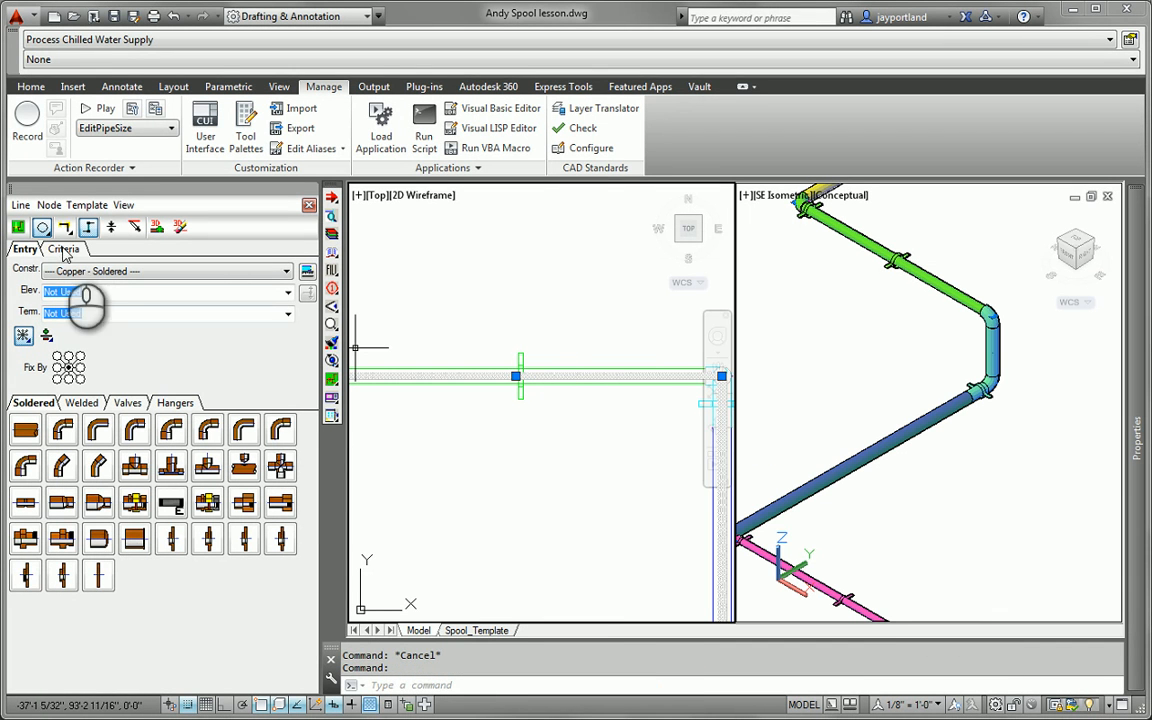
click(20, 205)
click(563, 378)
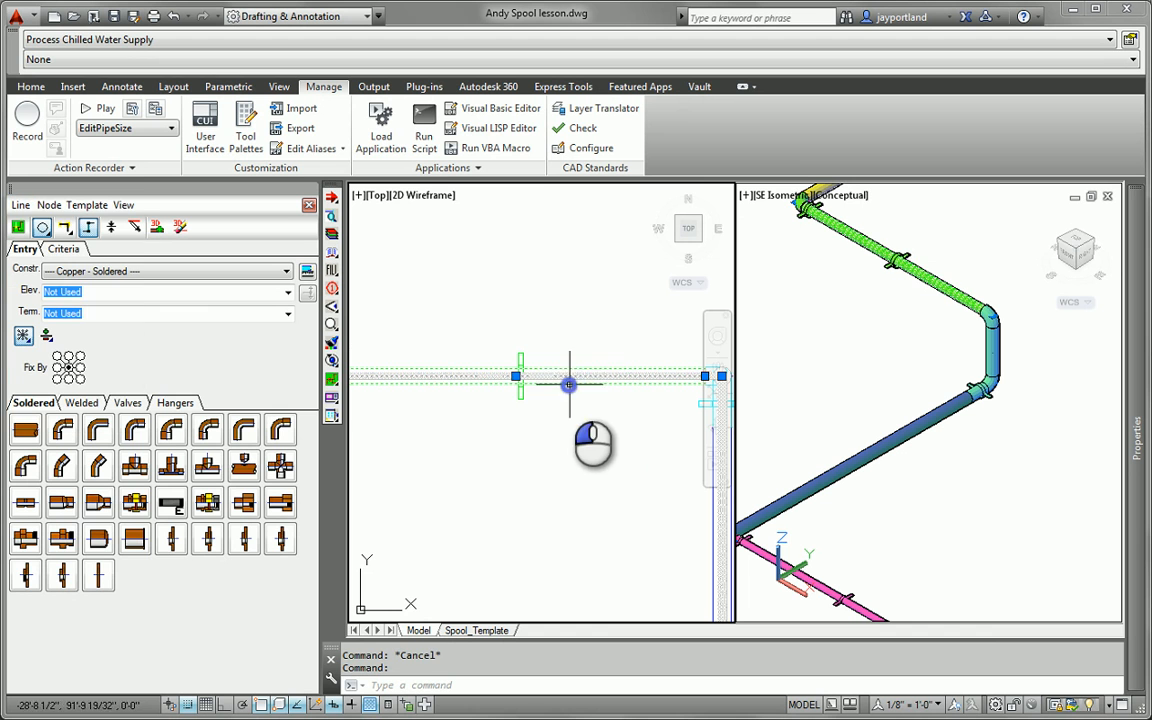
click(543, 374)
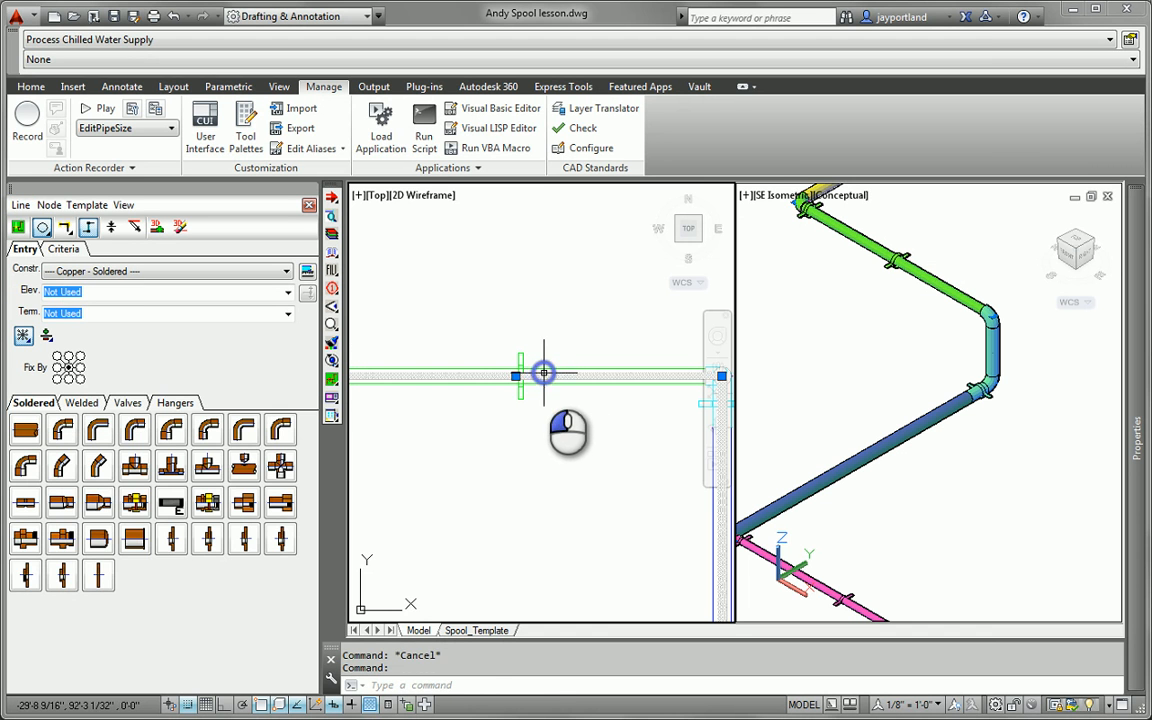
Step: Load the design line segments into the Line Editor and inspect the first line's size options
click(20, 205)
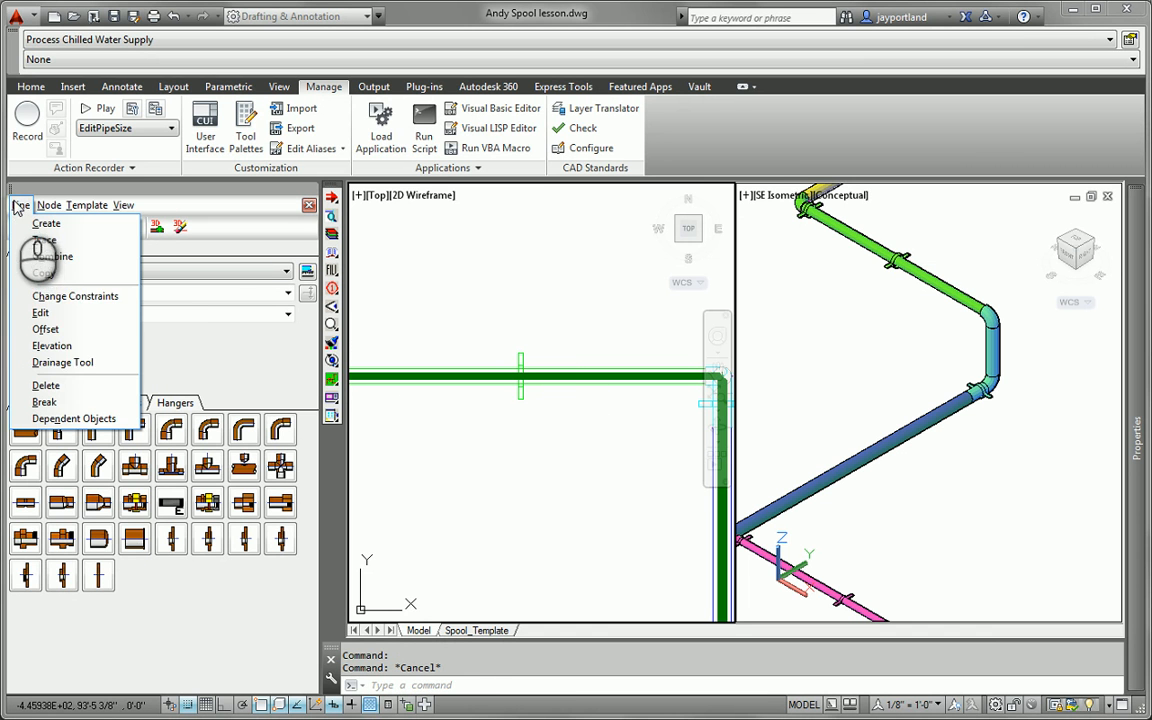
click(42, 312)
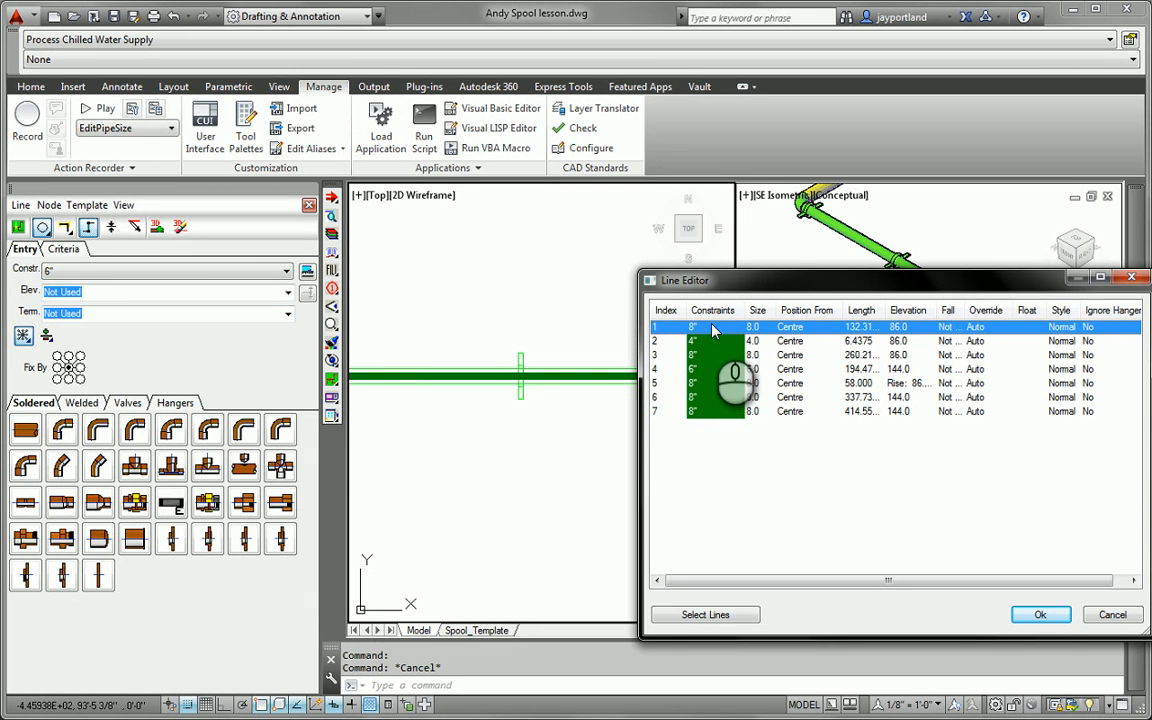
click(705, 354)
click(715, 397)
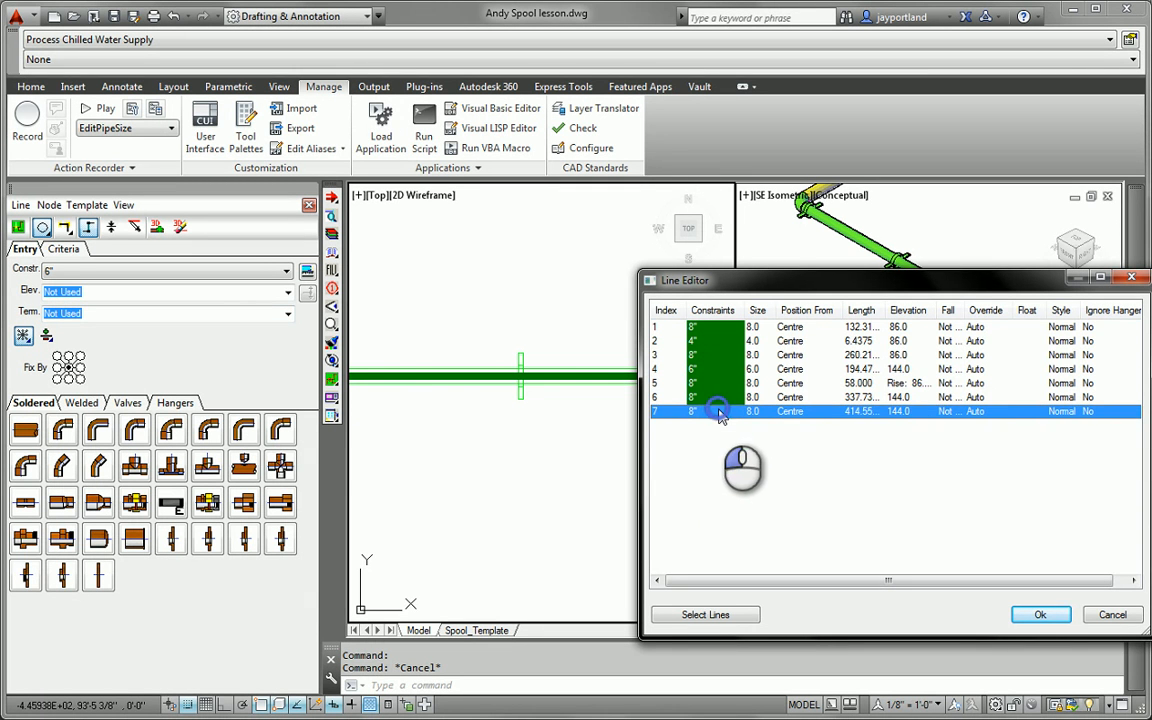
right_click(735, 329)
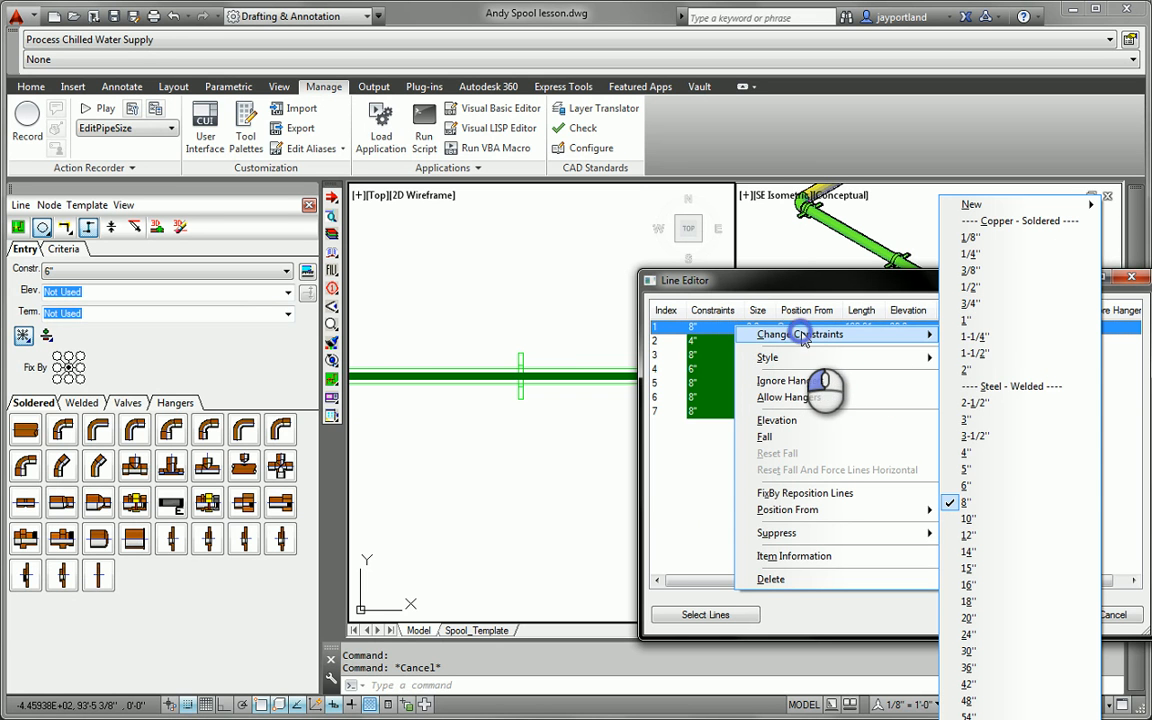
mouse_move(800, 334)
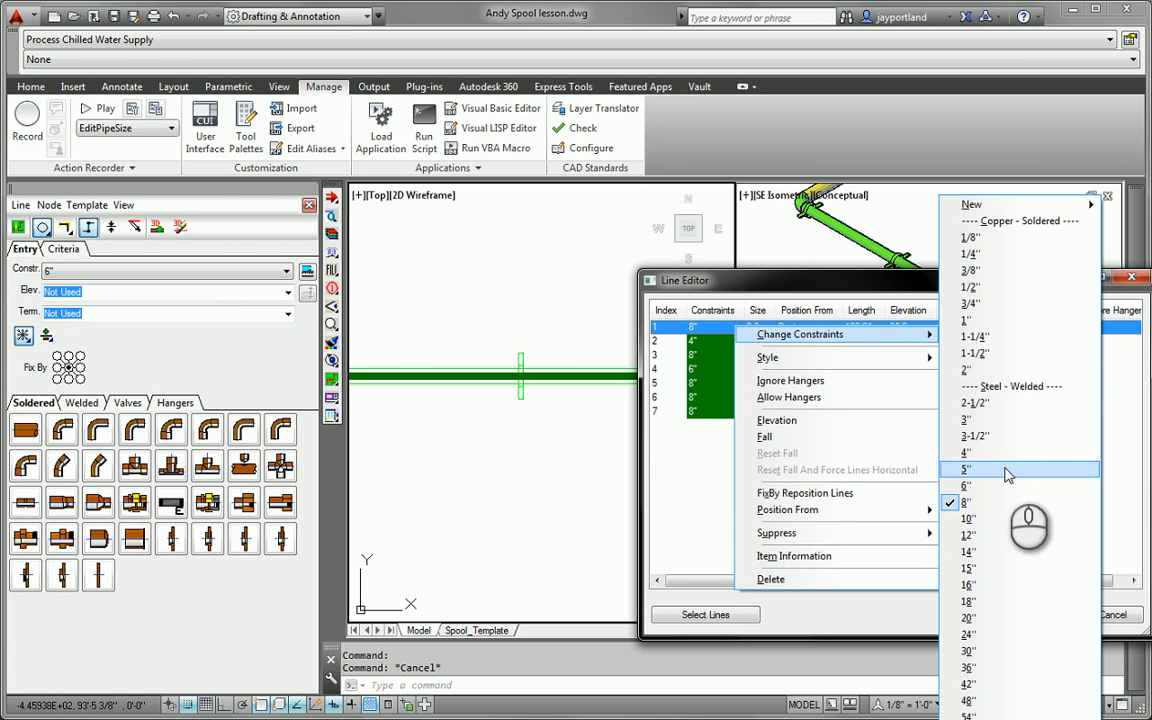
click(695, 384)
Step: Set the constraint of all seven design line segments to 4" and apply
click(700, 328)
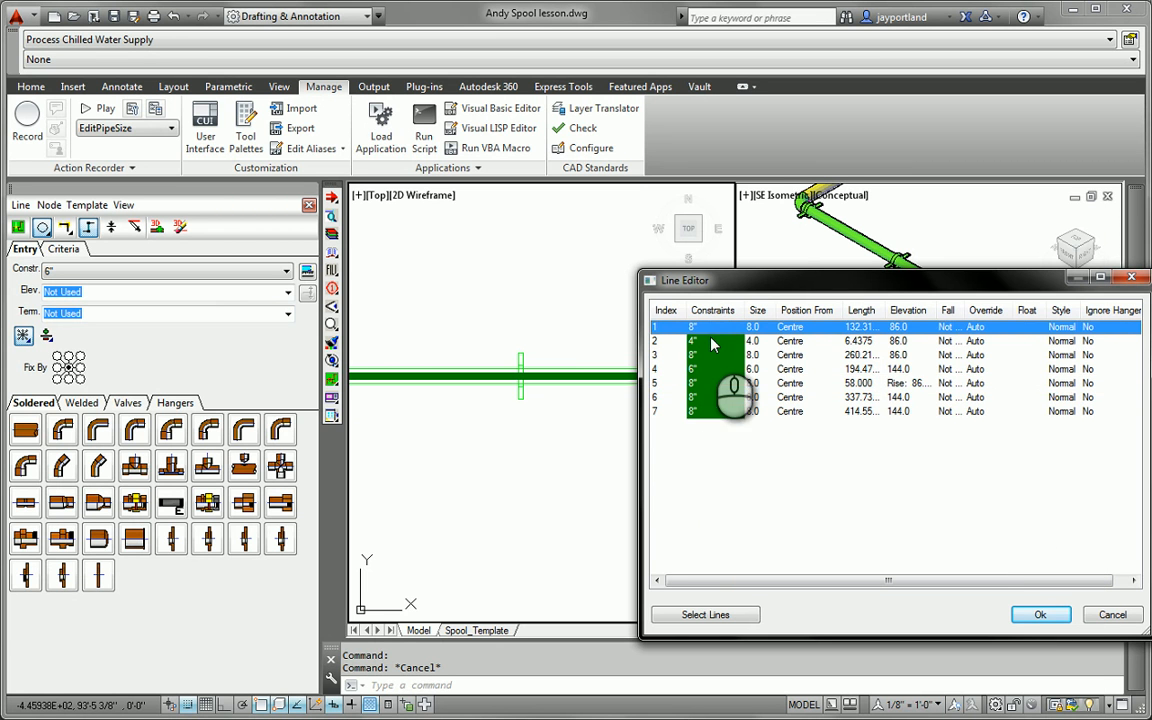
shift+click(706, 412)
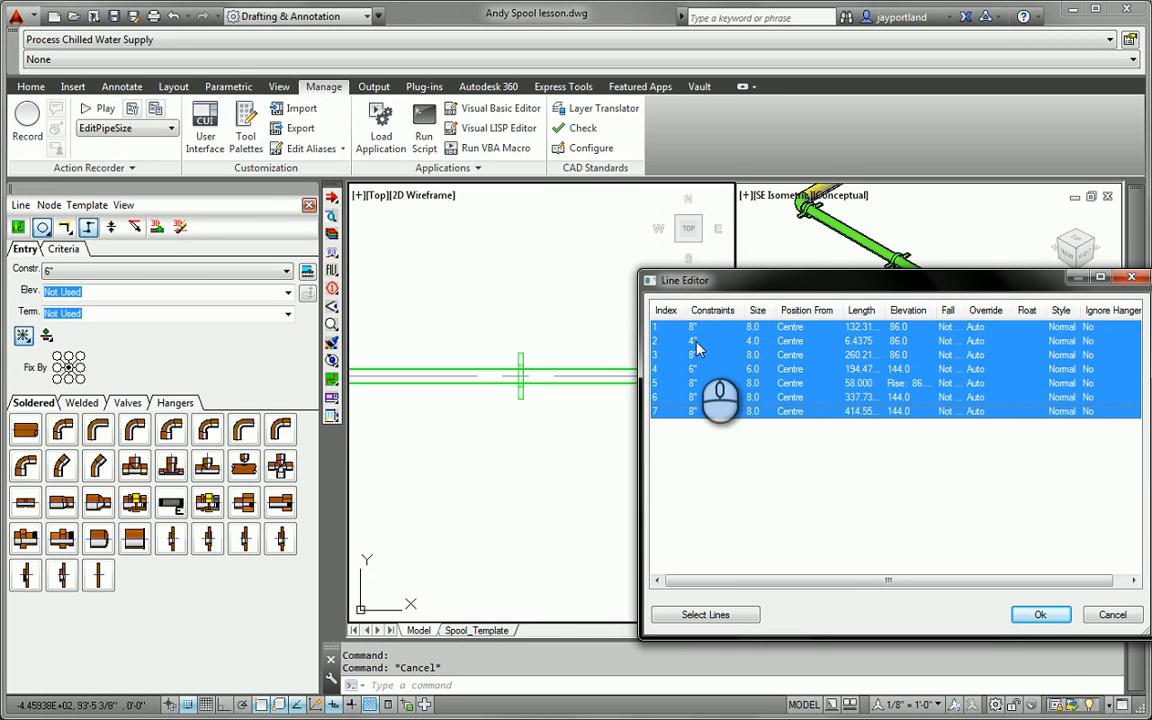
right_click(722, 328)
mouse_move(771, 335)
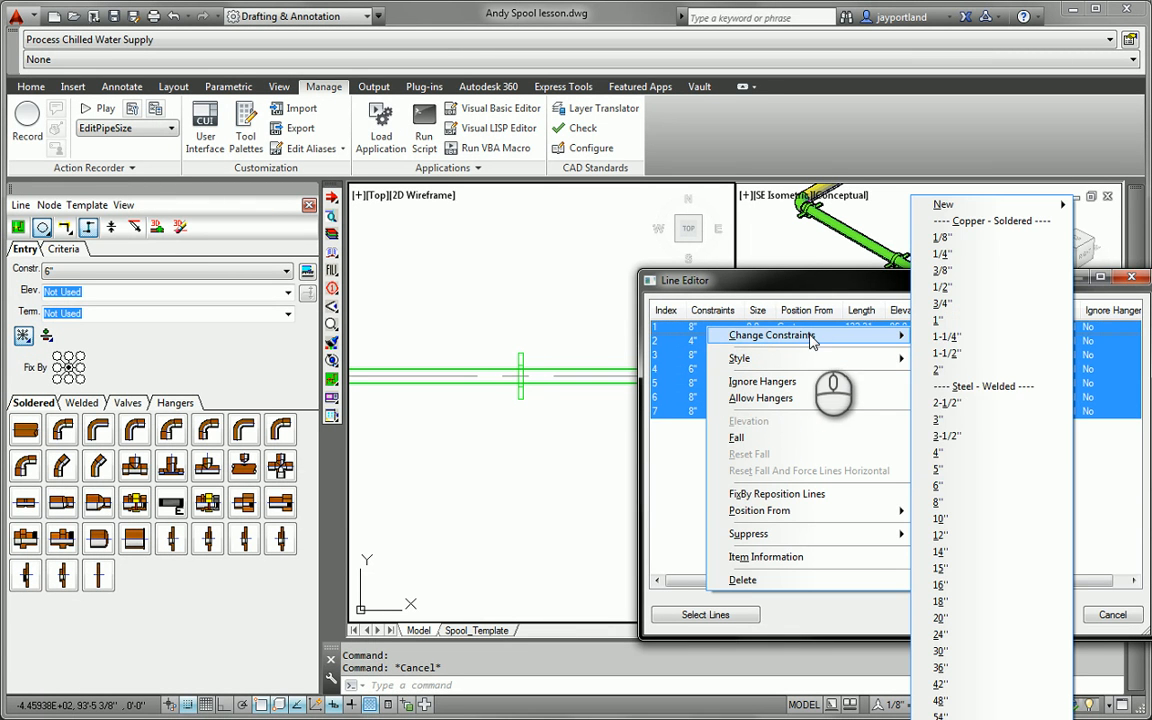
click(955, 453)
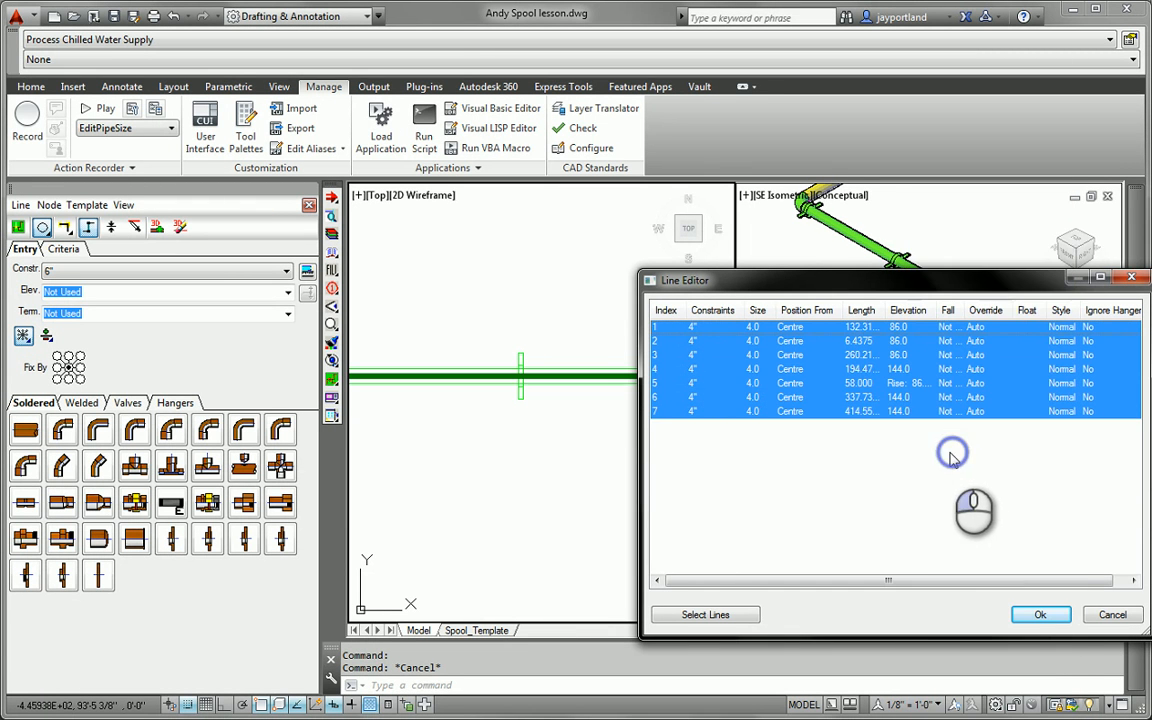
click(1043, 615)
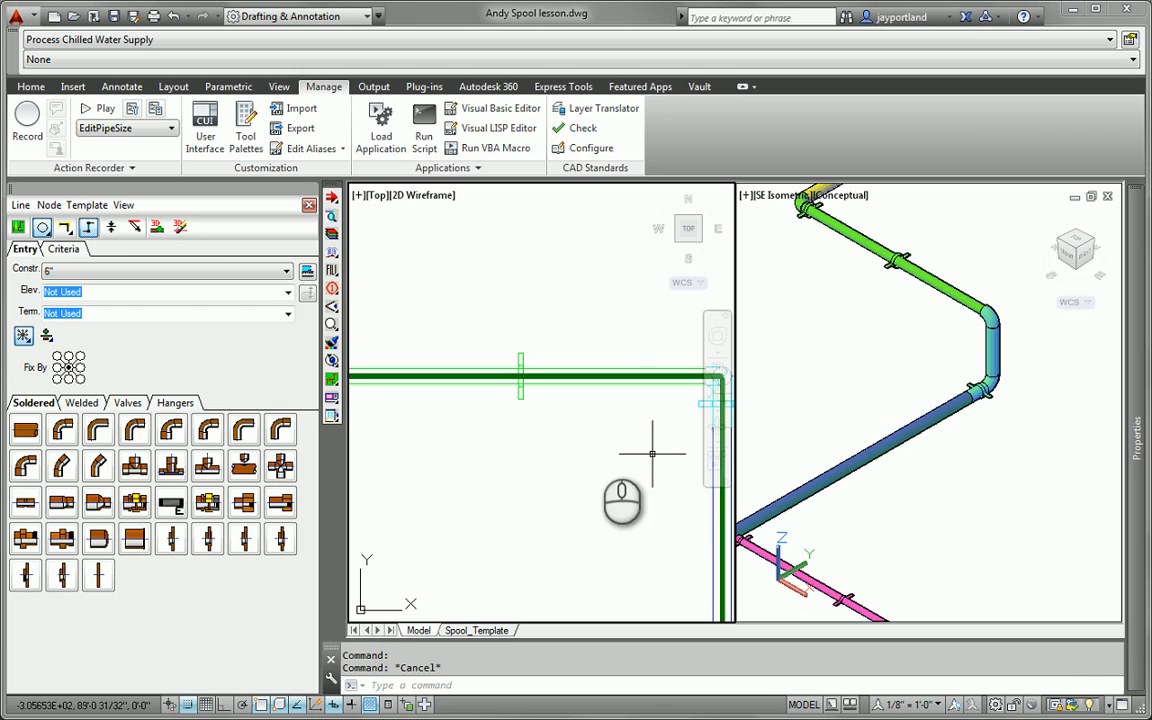
Step: Erase the old 3D items and regenerate 3D pipework from the design line
click(181, 228)
click(158, 227)
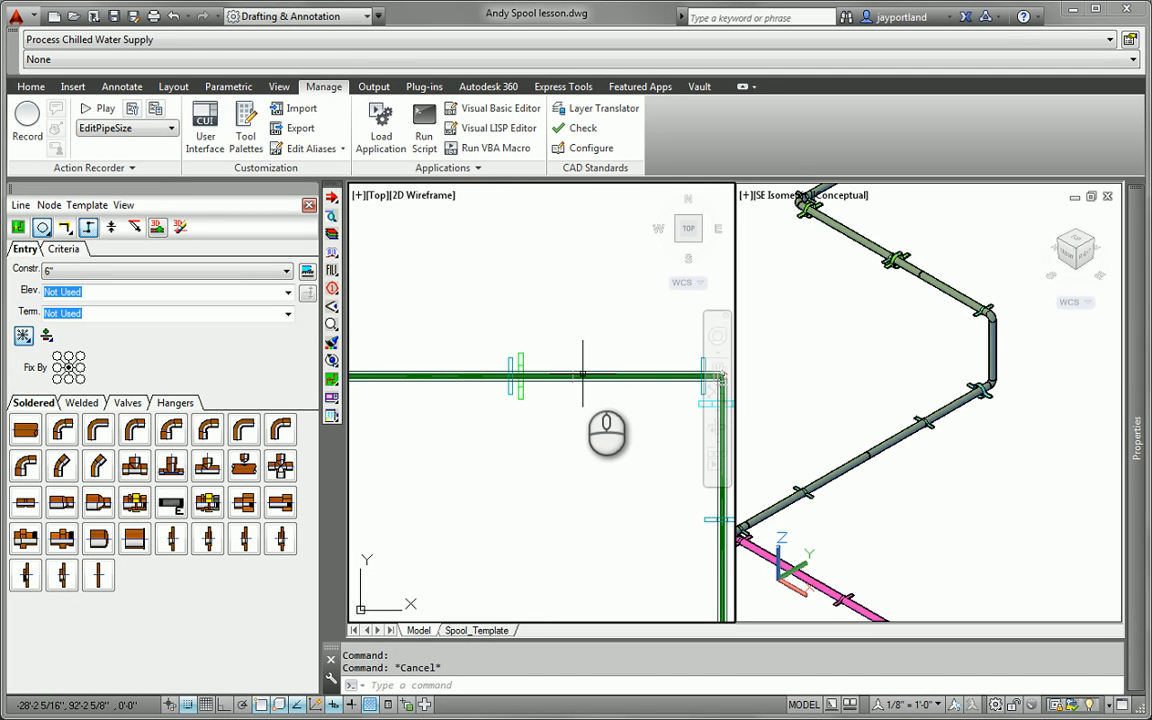
scroll(583, 375, up, 2)
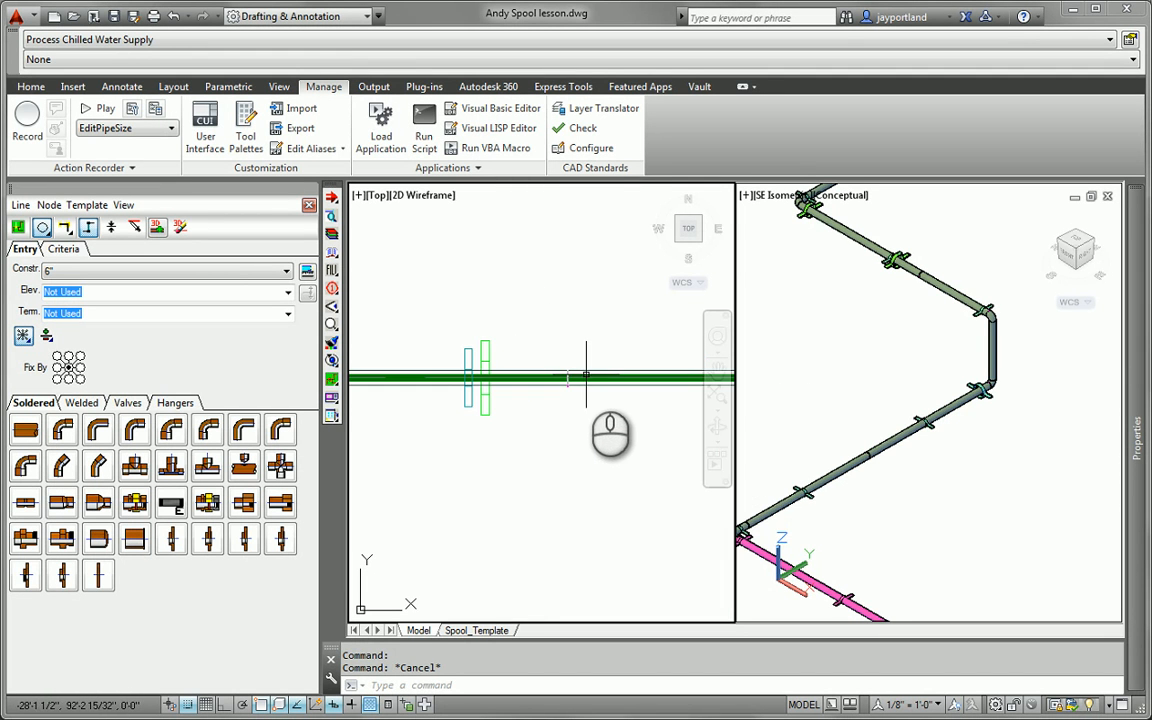
Step: Delete the design line and pan to frame the regenerated pipe run
click(586, 374)
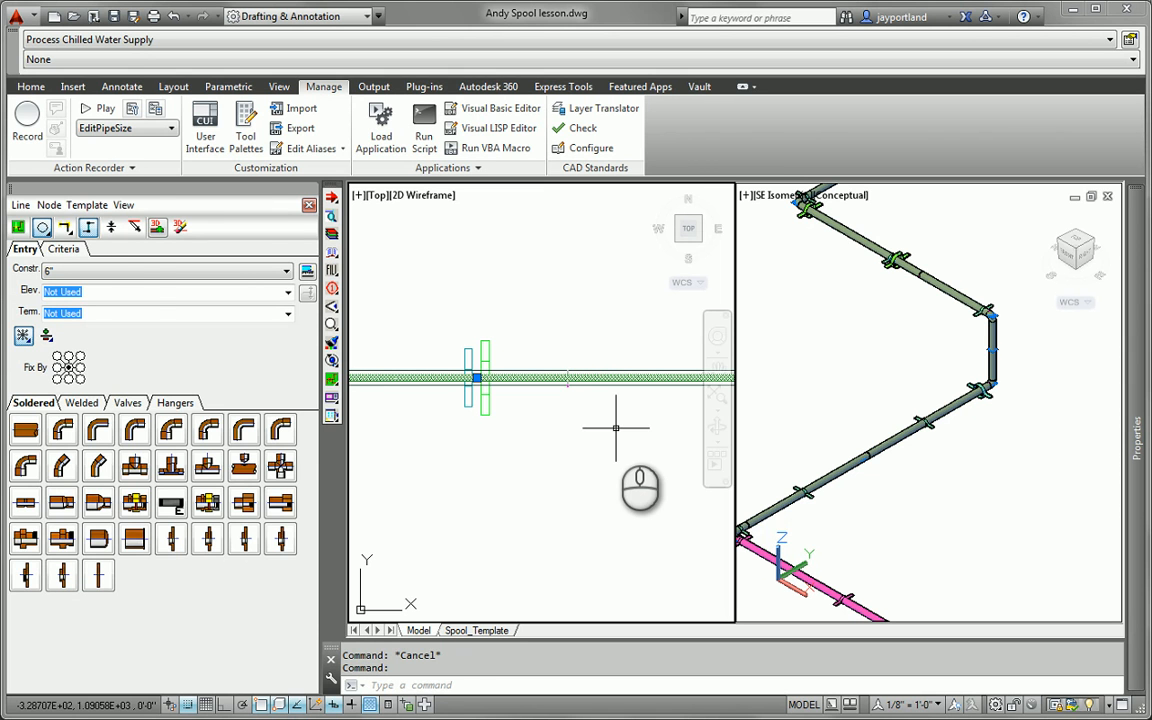
key(Delete)
scroll(562, 425, down, 2)
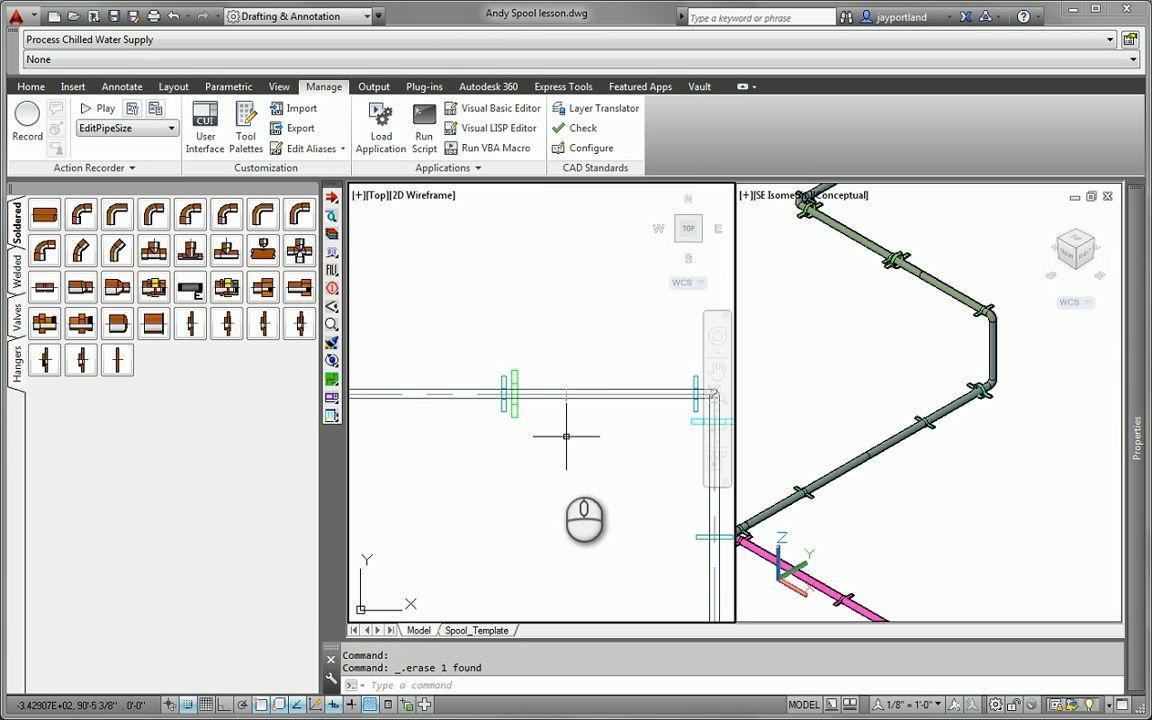
mouse_move(560, 460)
middle_down()
mouse_move(553, 424)
mouse_move(512, 414)
middle_up()
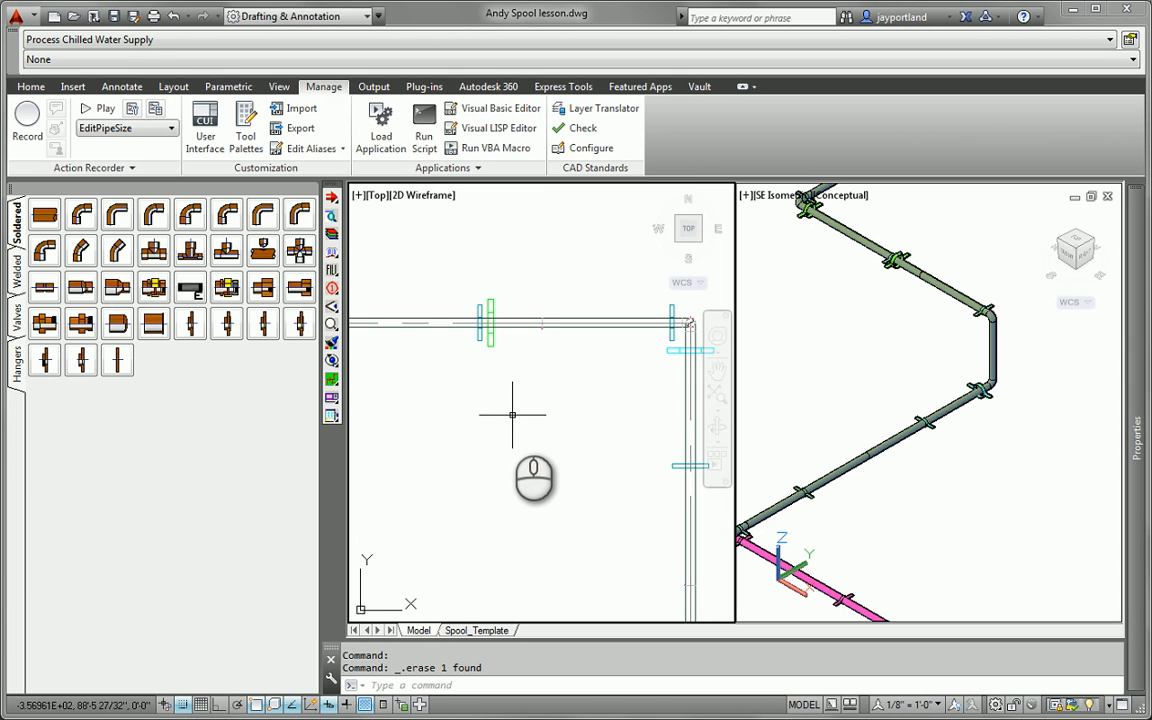
scroll(529, 409, down, 3)
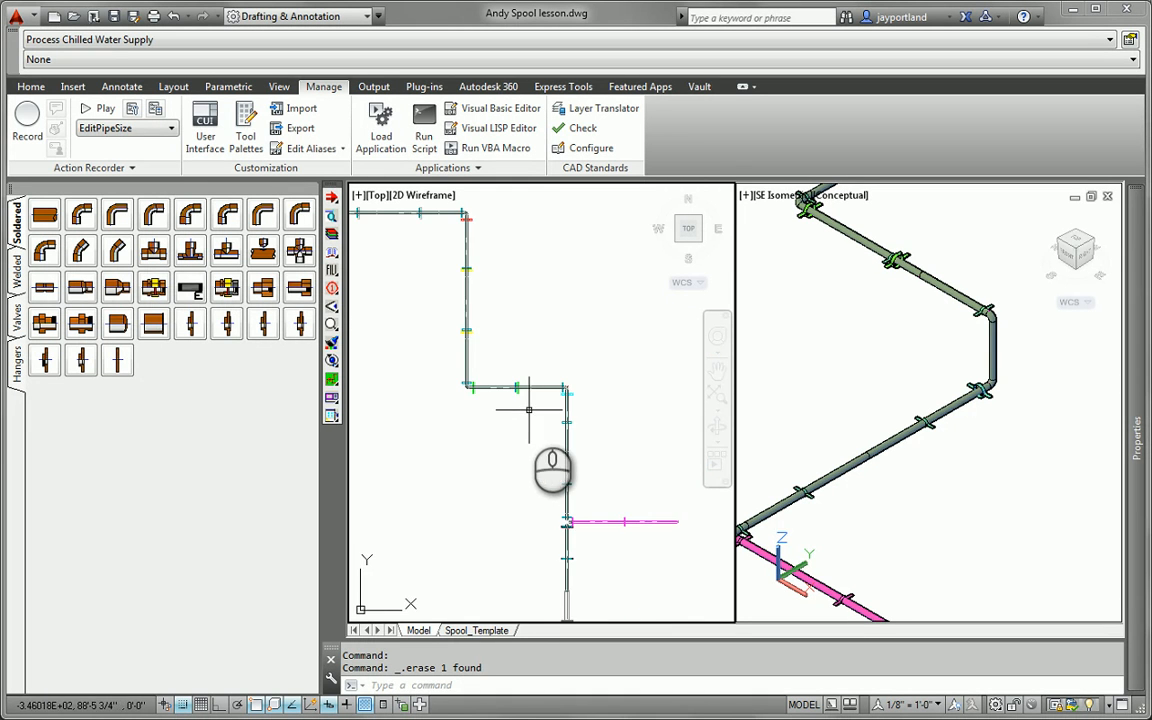
middle_drag(475, 414, 545, 434)
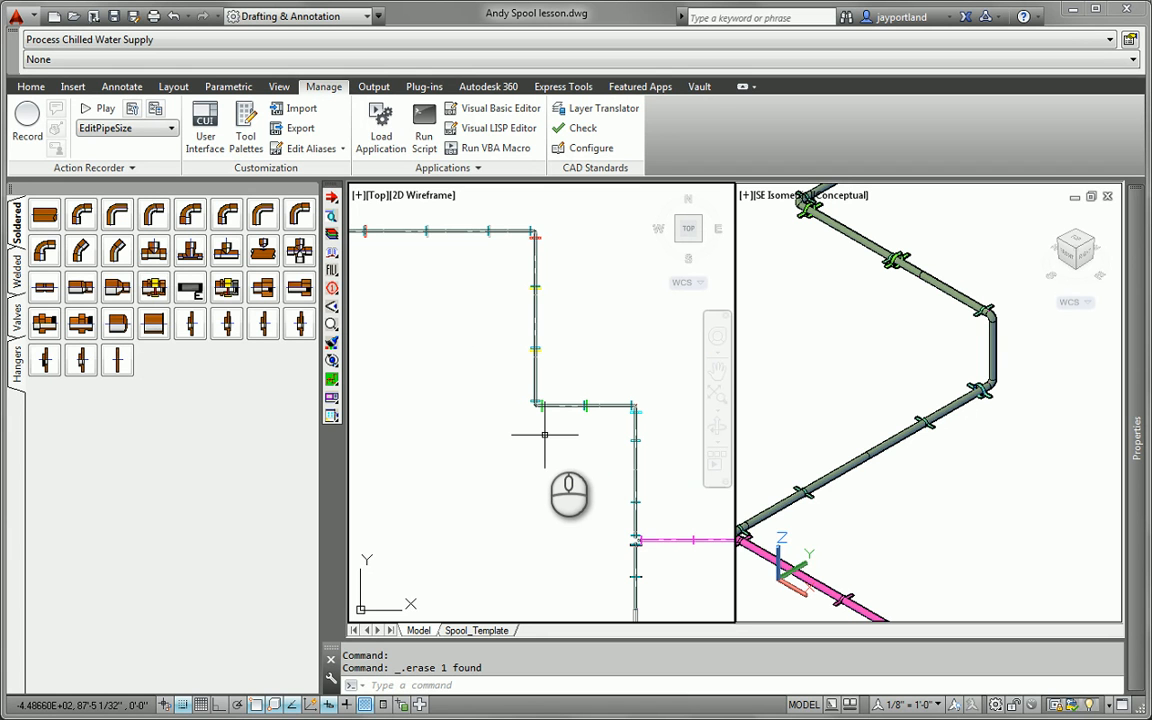
text(reREVc)
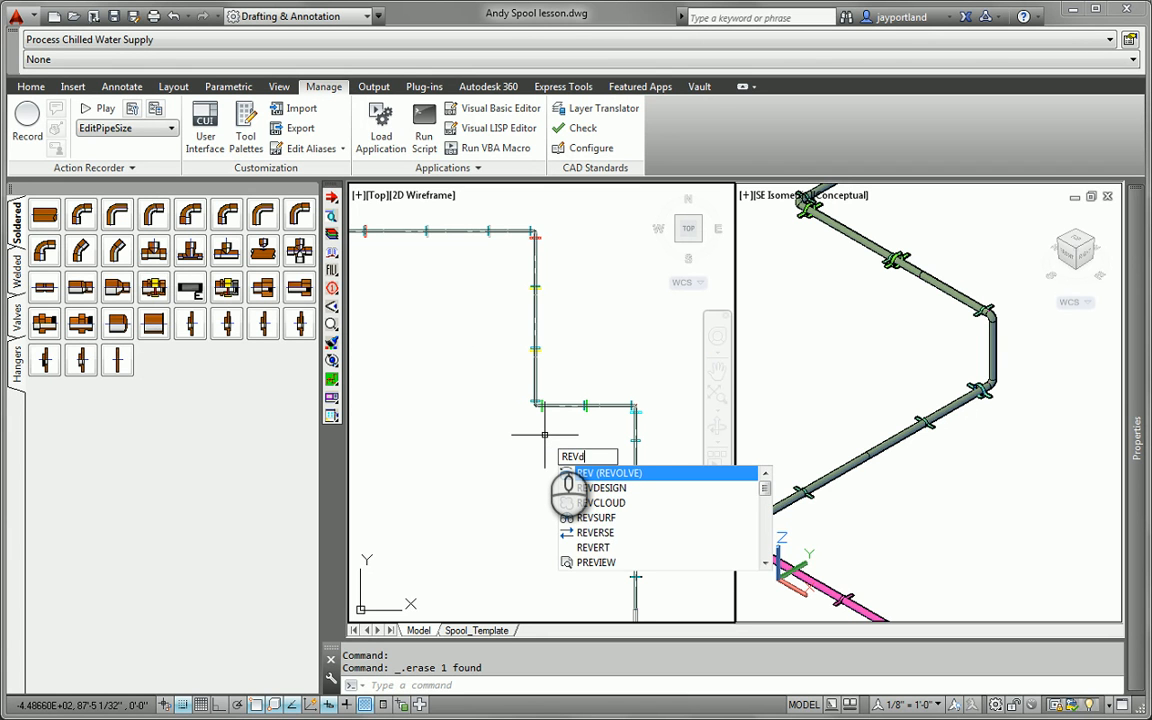